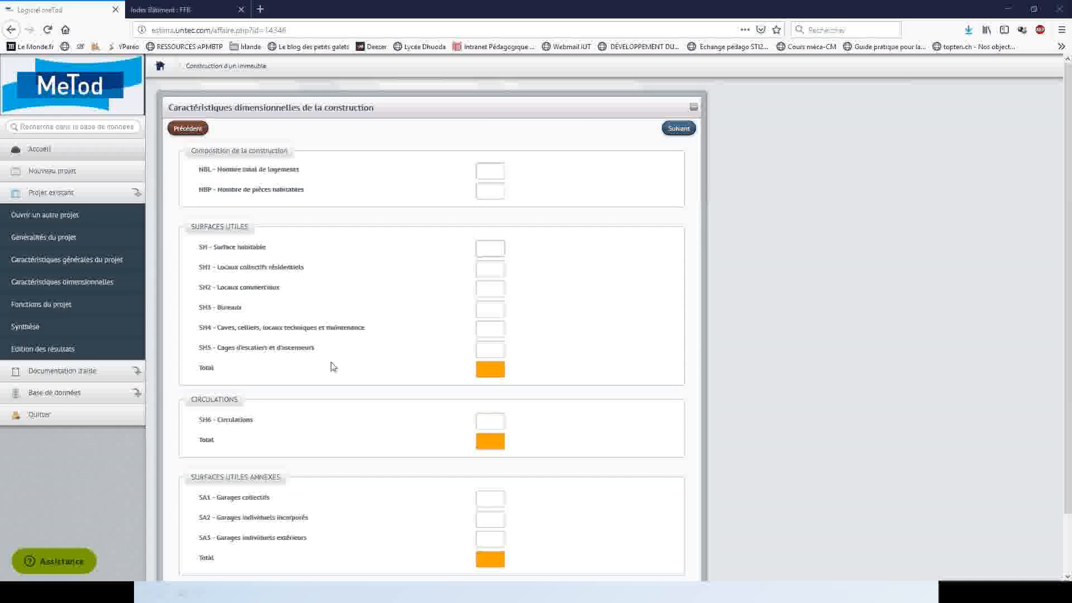
Leave the composition and useful-surface values blank, continue to the dimensional summary page and select the NT transition levels value for entry
scroll(360, 386, "down", 2)
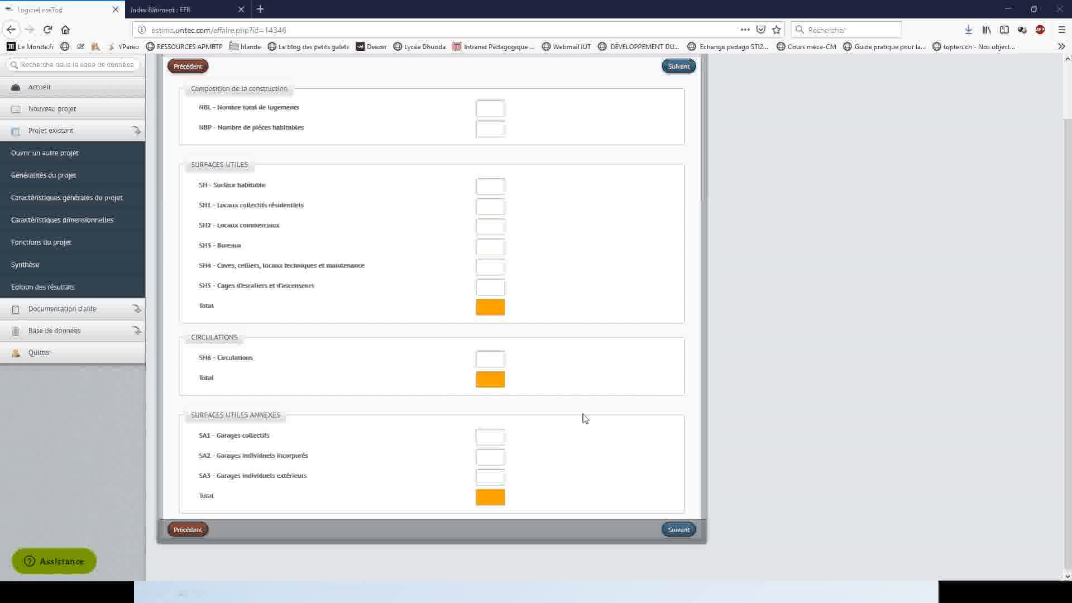
left_click(688, 530)
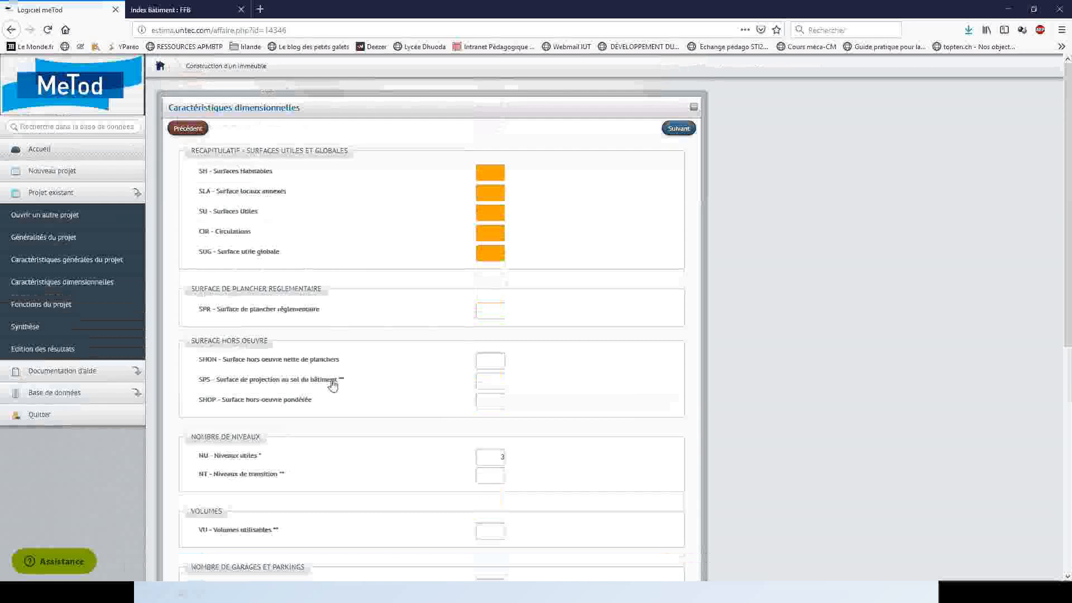
scroll(240, 464, "down", 2)
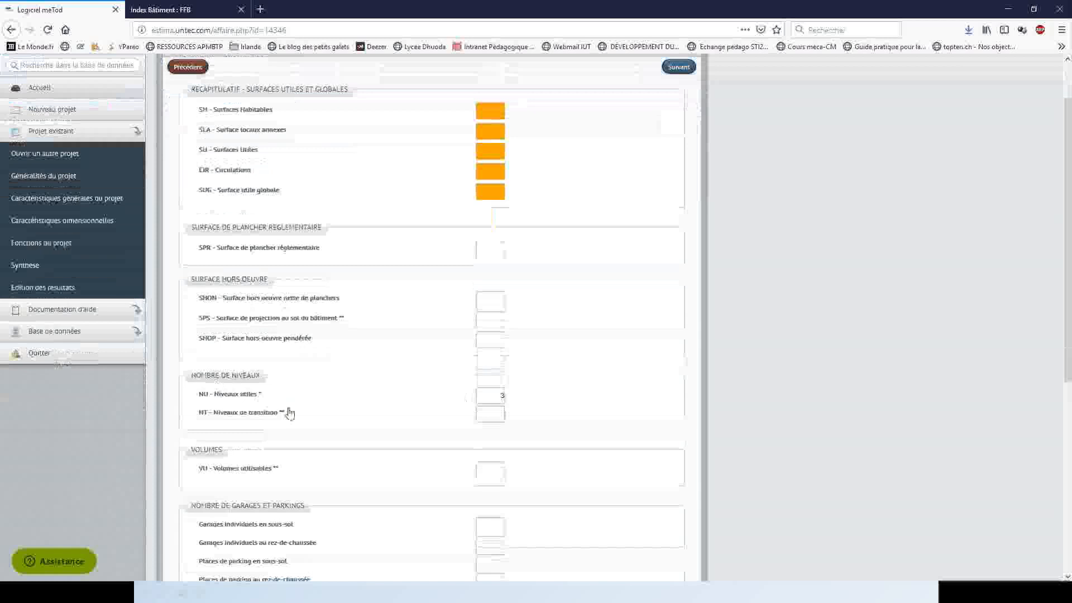
left_click(497, 418)
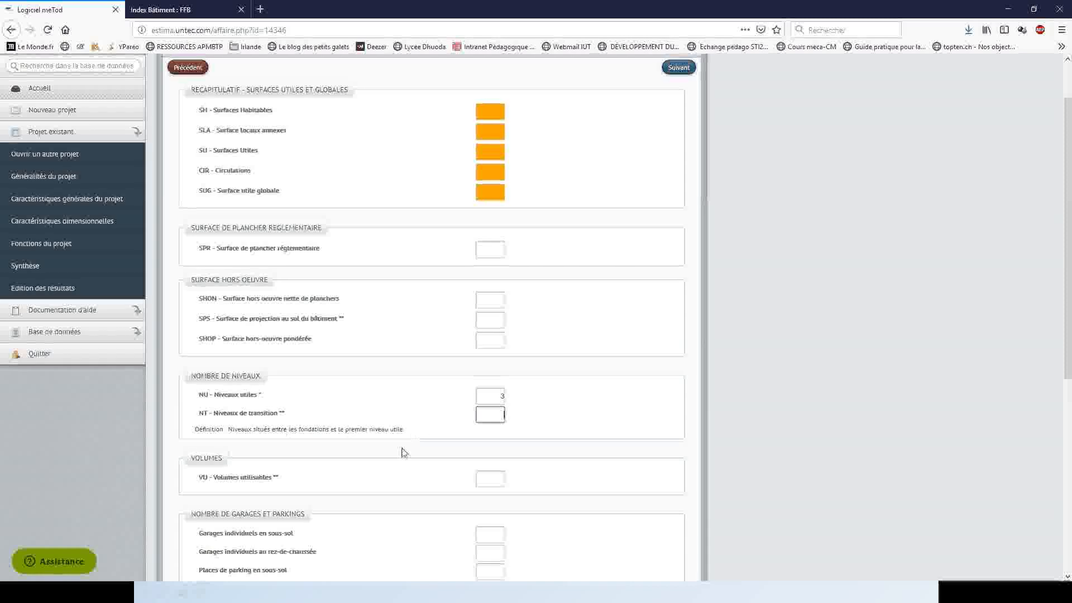
scroll(377, 350, "up", 1)
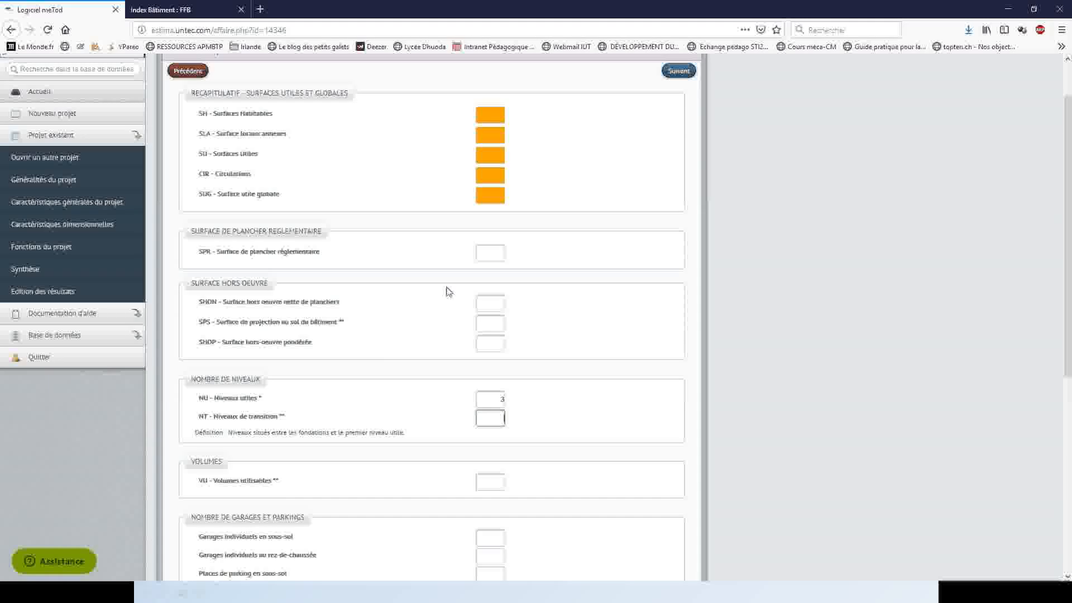
Switch to the UNTEC project folder in File Explorer, preview "03. Guide des surfaces v3.1" and maximize the window
key("alt+Tab")
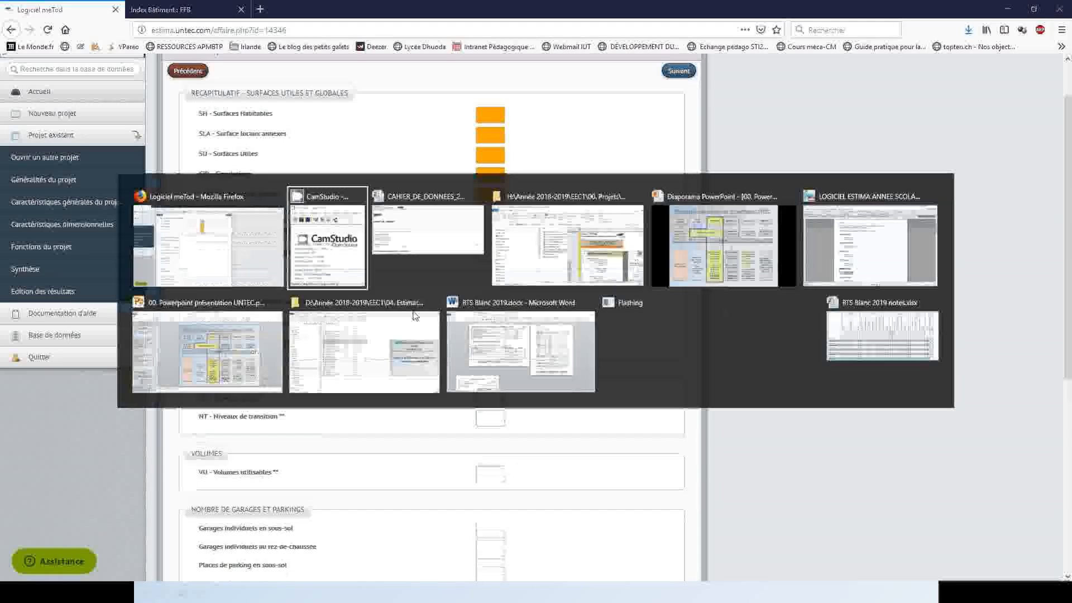
key("alt+Tab")
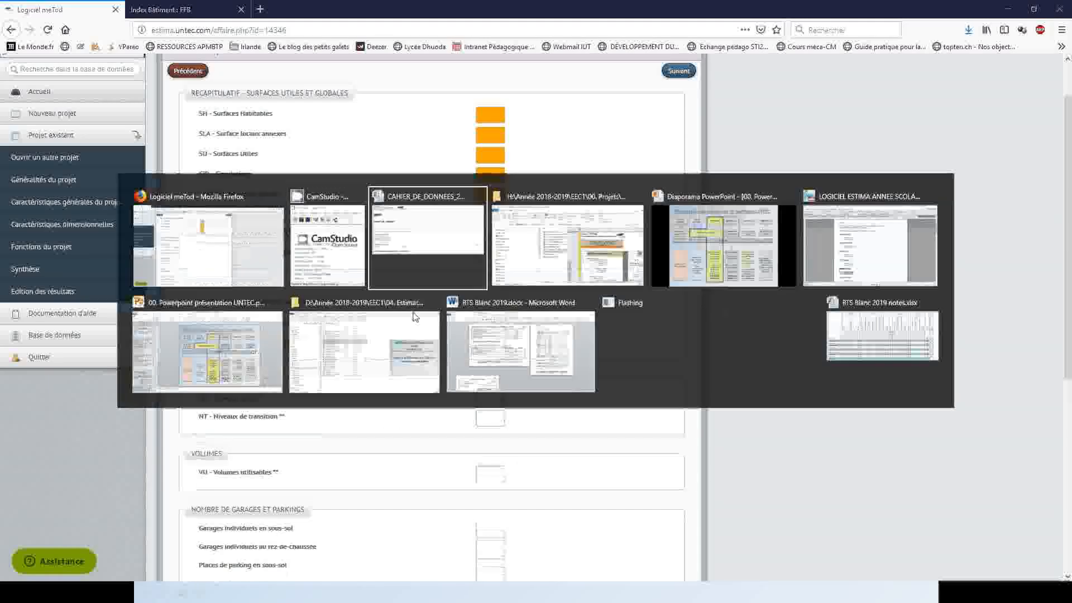
key("alt+Tab")
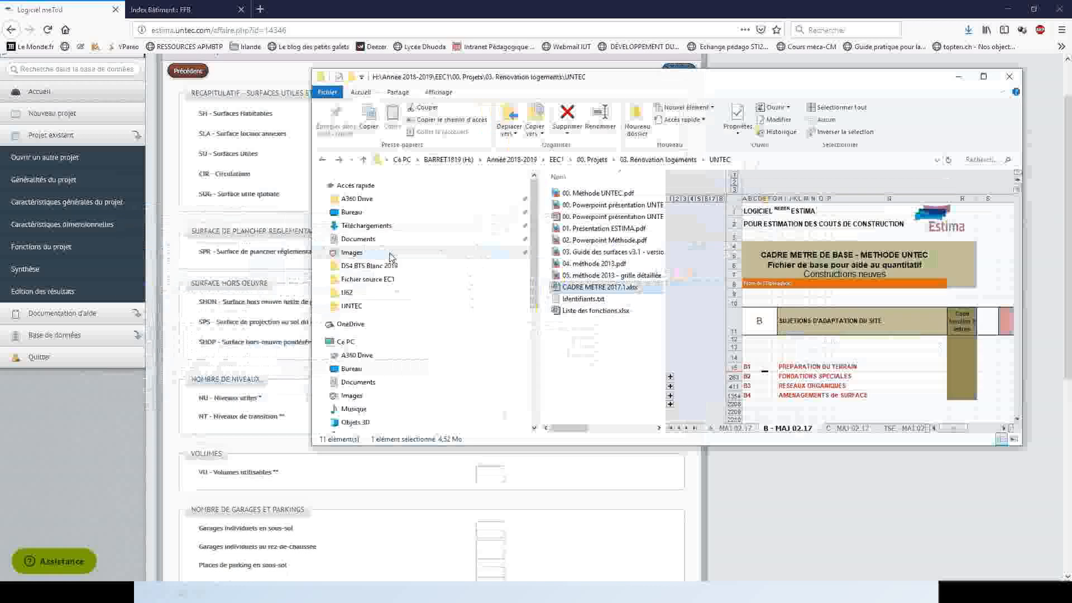
left_click(606, 240)
key("Down")
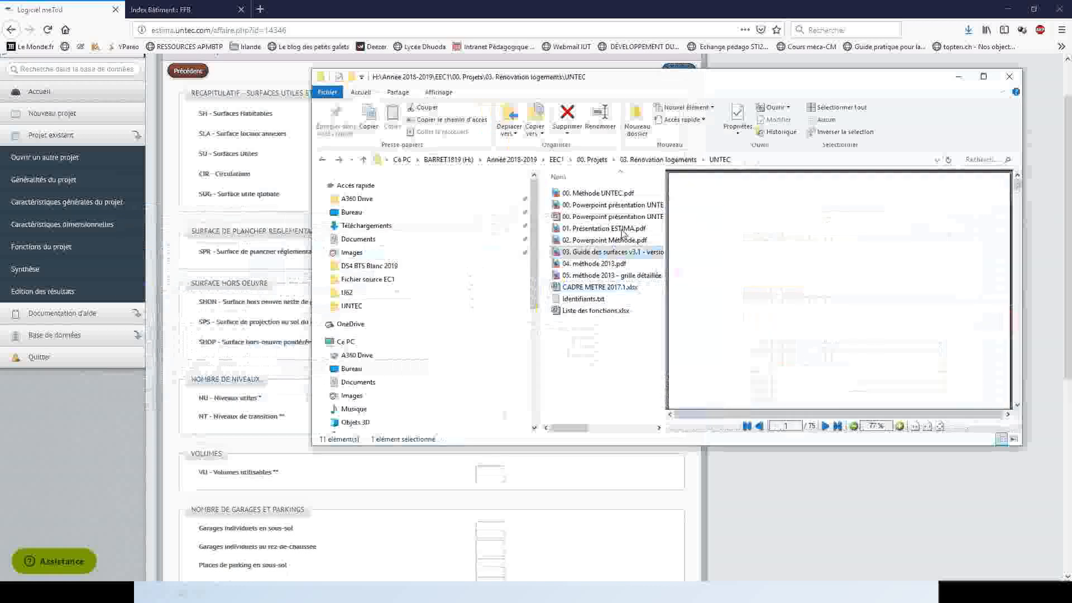
double_click(620, 88)
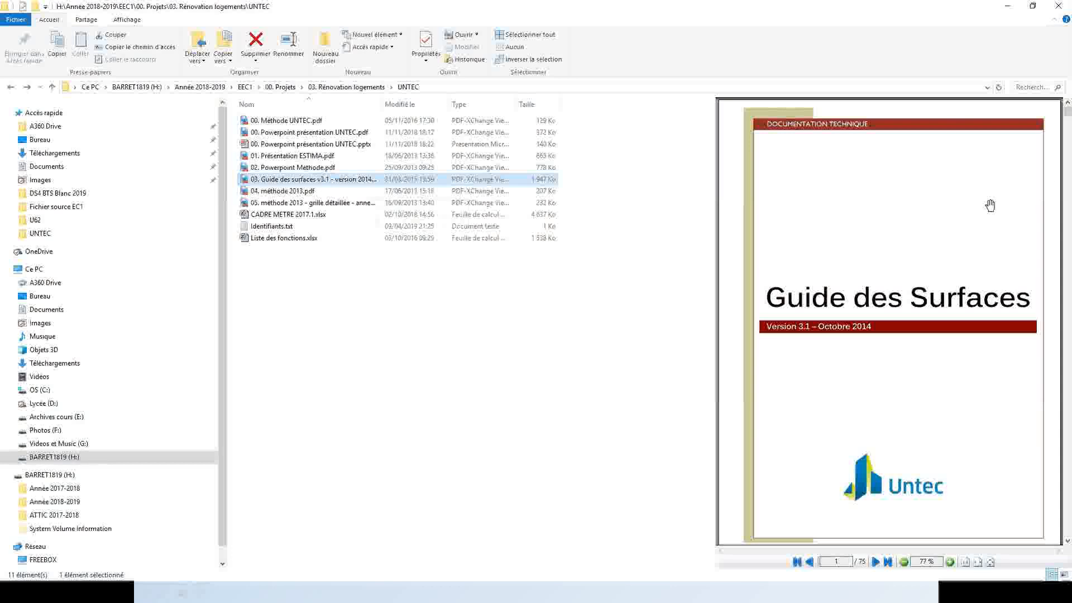
Examine the surface guide from its table of contents through the surface definitions to the SHON page
scroll(990, 206, "down", 5)
scroll(919, 239, "down", 2)
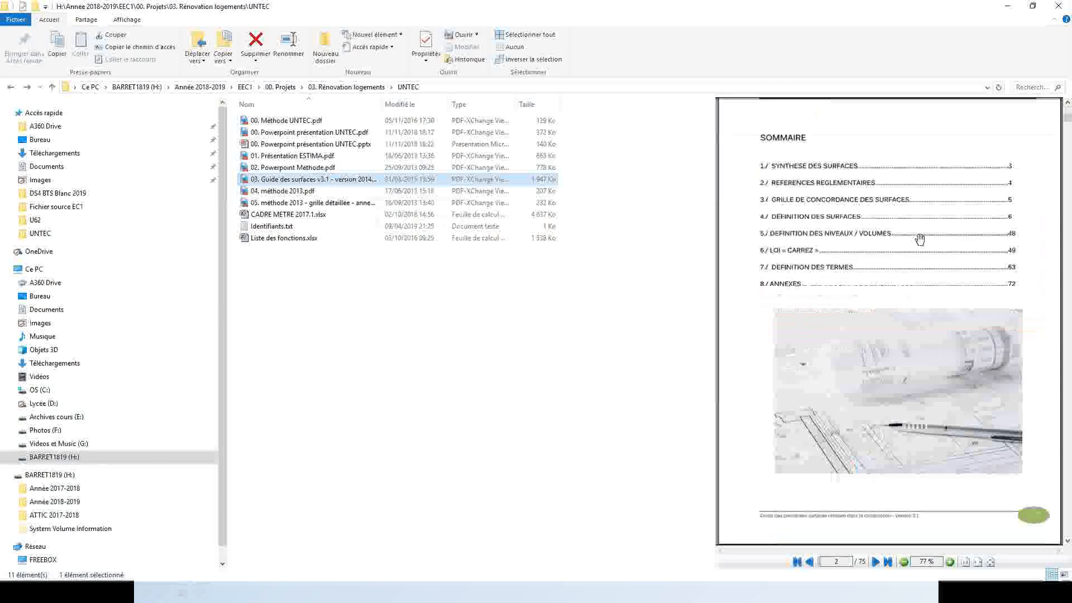
scroll(919, 239, "down", 15)
scroll(888, 251, "down", 8)
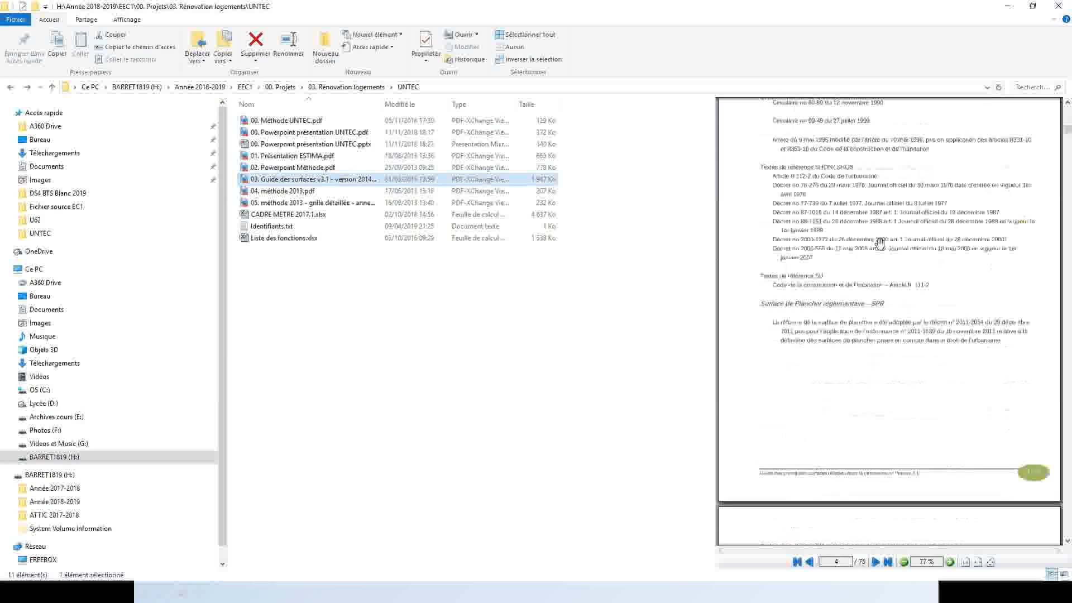
scroll(896, 255, "down", 15)
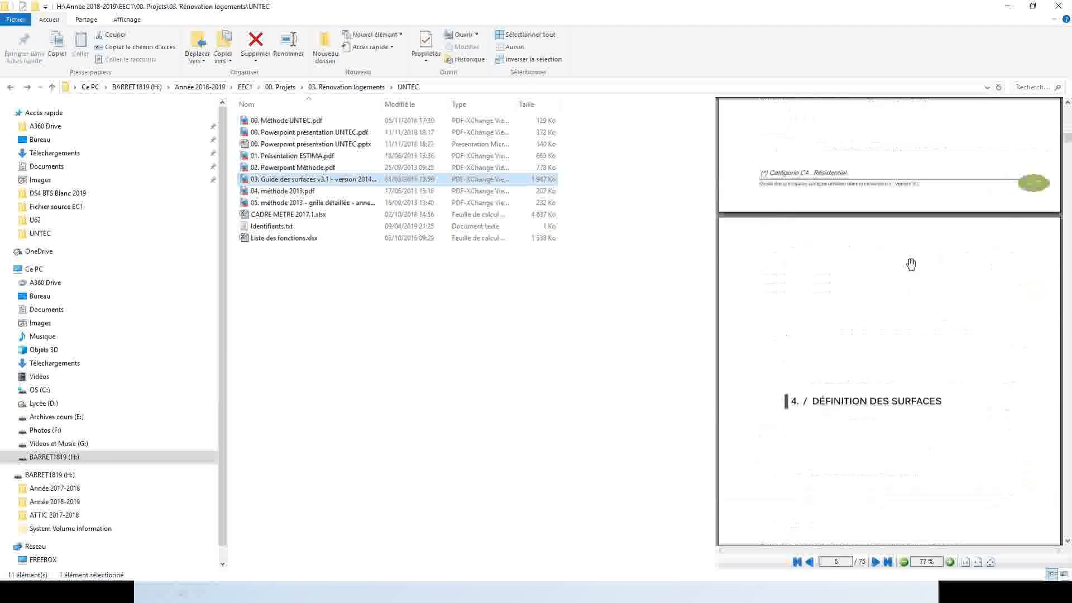
scroll(925, 259, "down", 15)
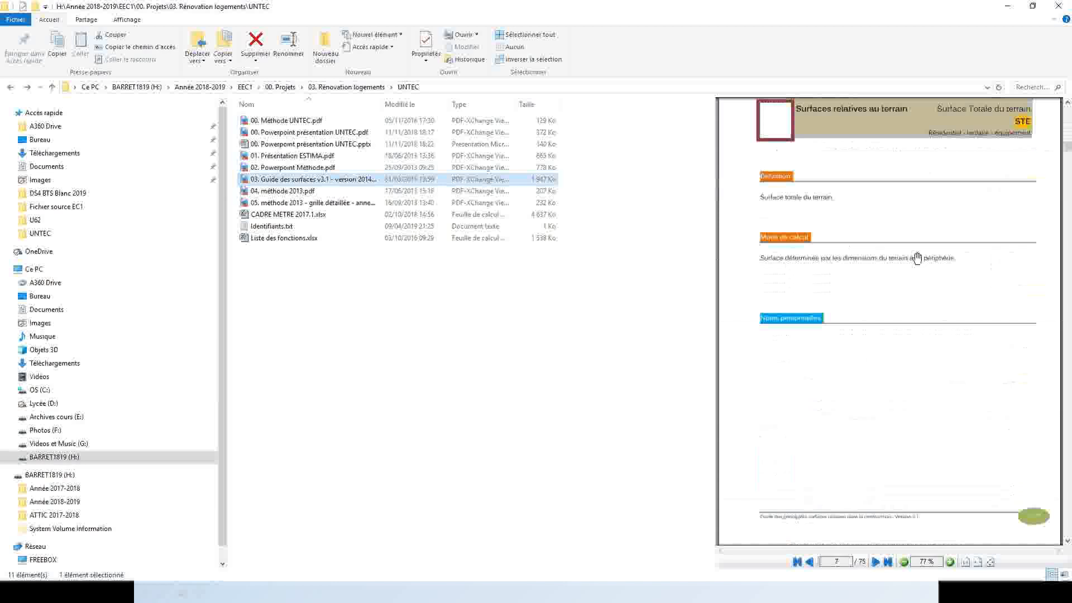
scroll(853, 274, "down", 12)
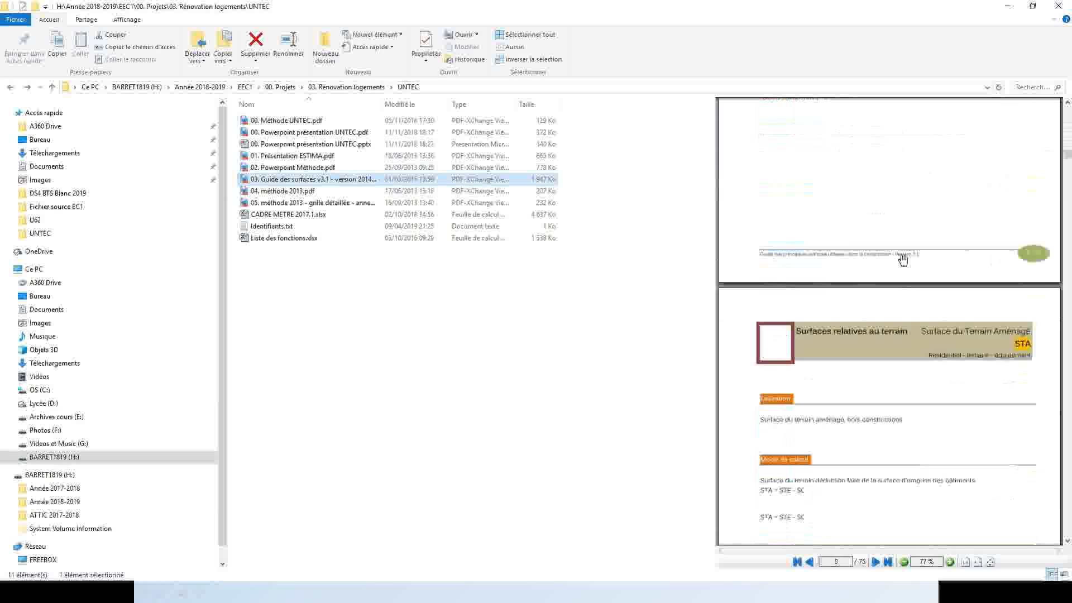
scroll(927, 259, "down", 12)
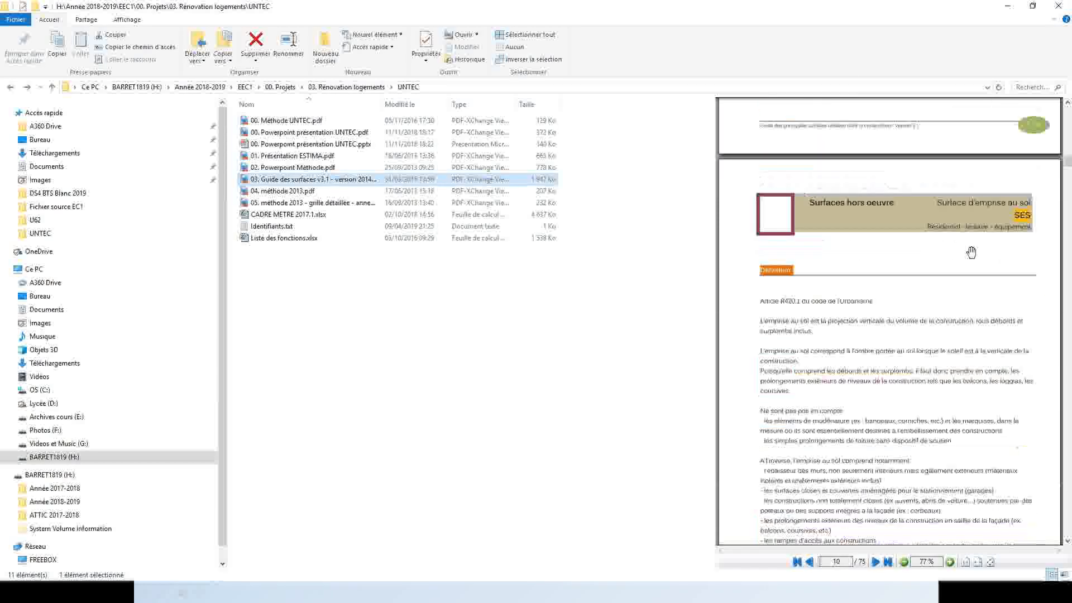
scroll(1036, 233, "down", 8)
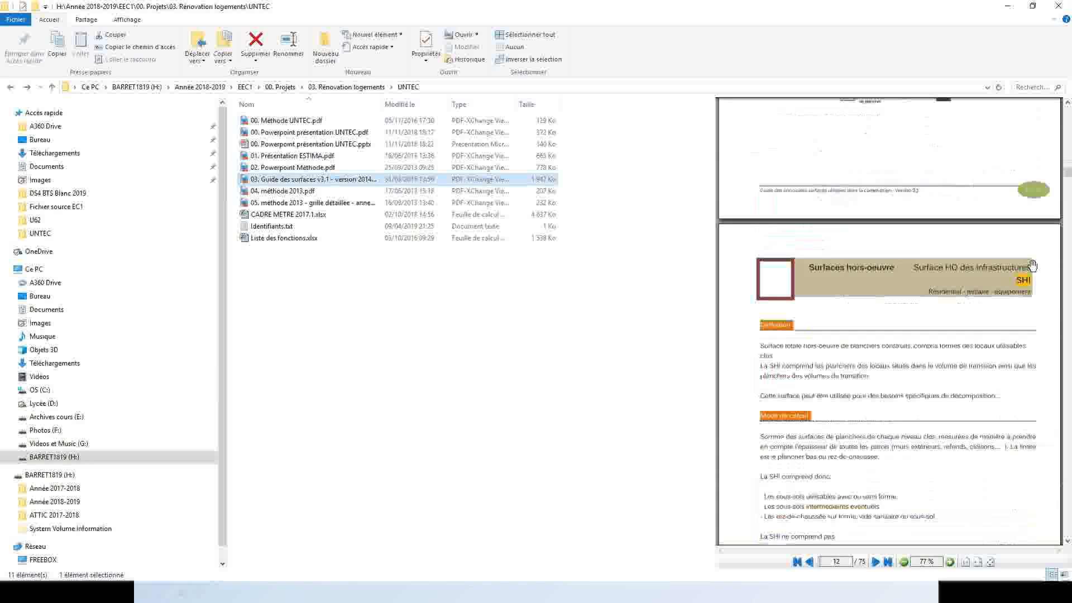
scroll(1024, 264, "down", 10)
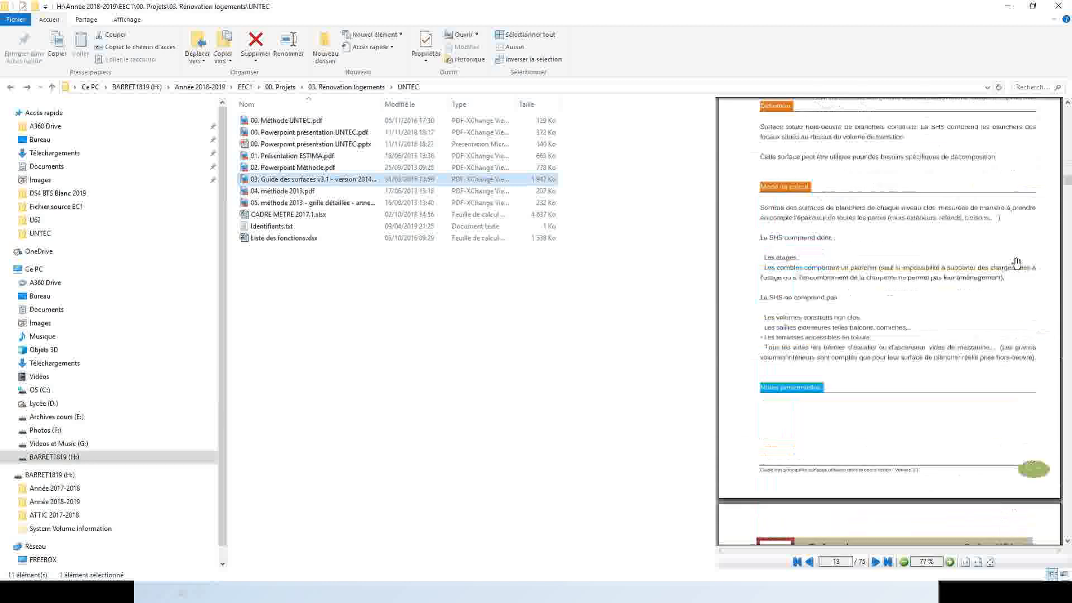
scroll(1016, 263, "down", 10)
scroll(1030, 259, "down", 5)
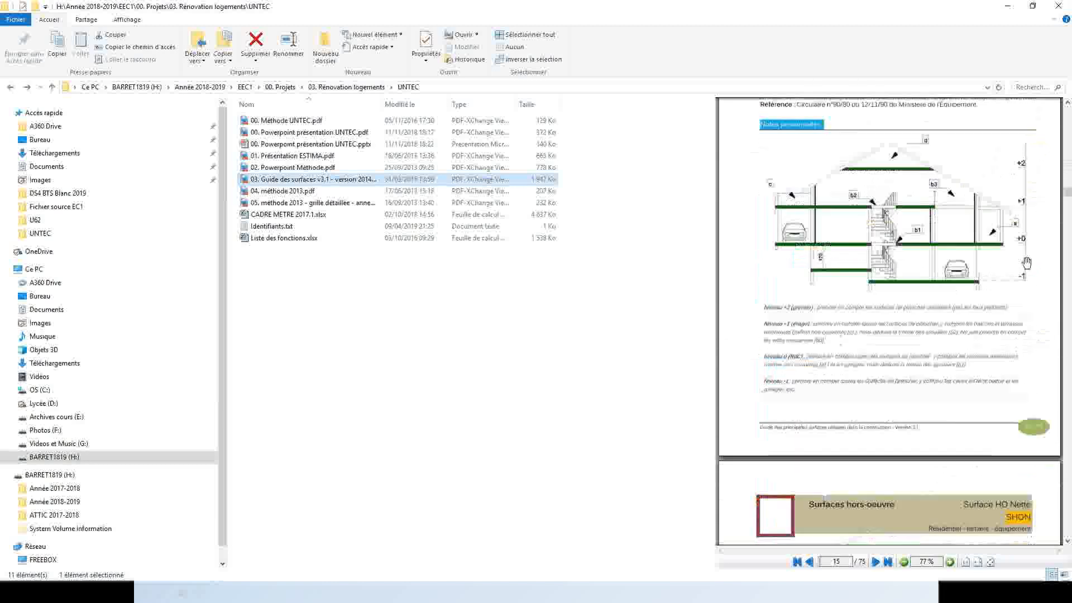
scroll(1030, 261, "down", 5)
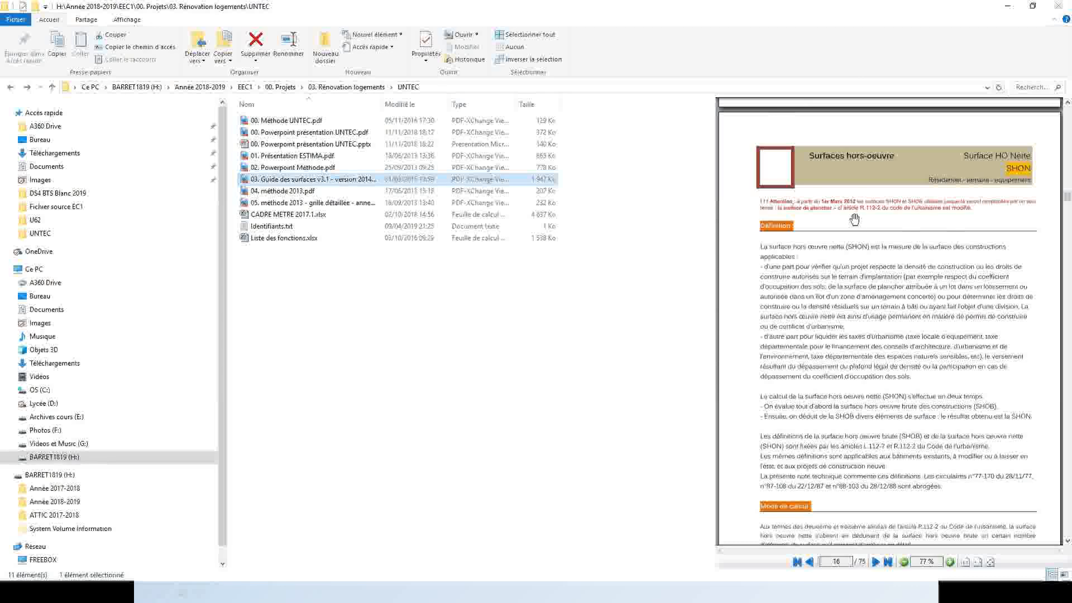
Switch back to meTod in Firefox, set the transition levels (NT) to 0 and continue past the dimensional characteristics
key("alt+Tab")
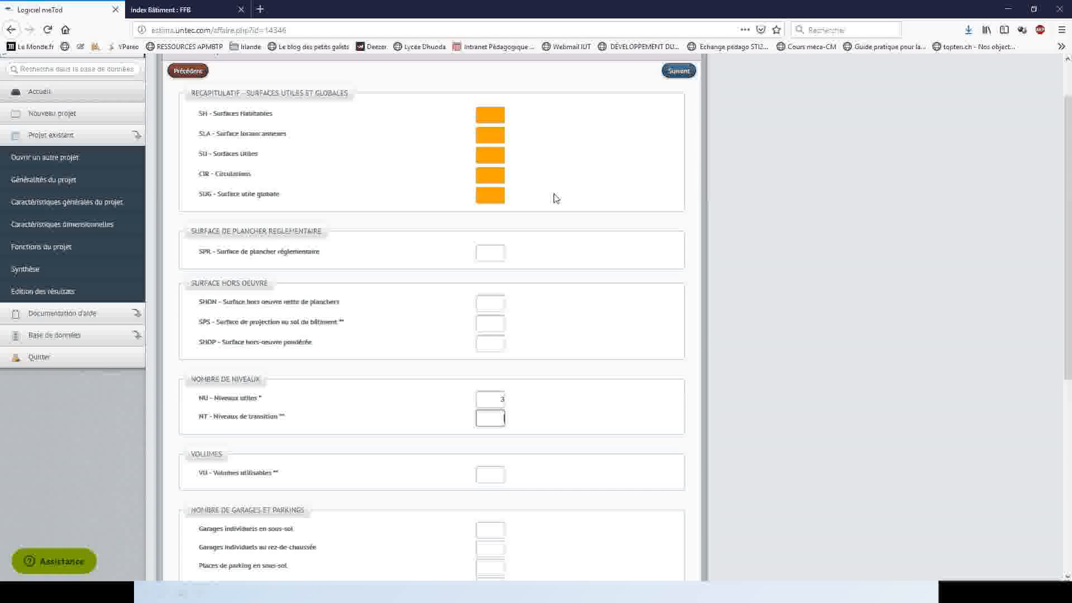
type("0")
scroll(625, 460, "down", 5)
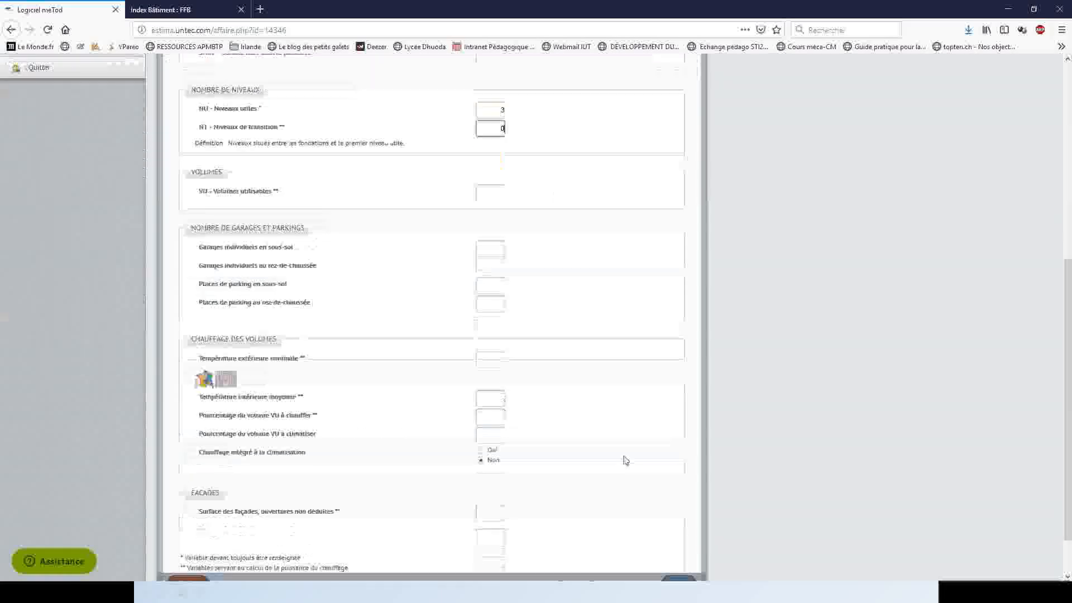
left_click(679, 576)
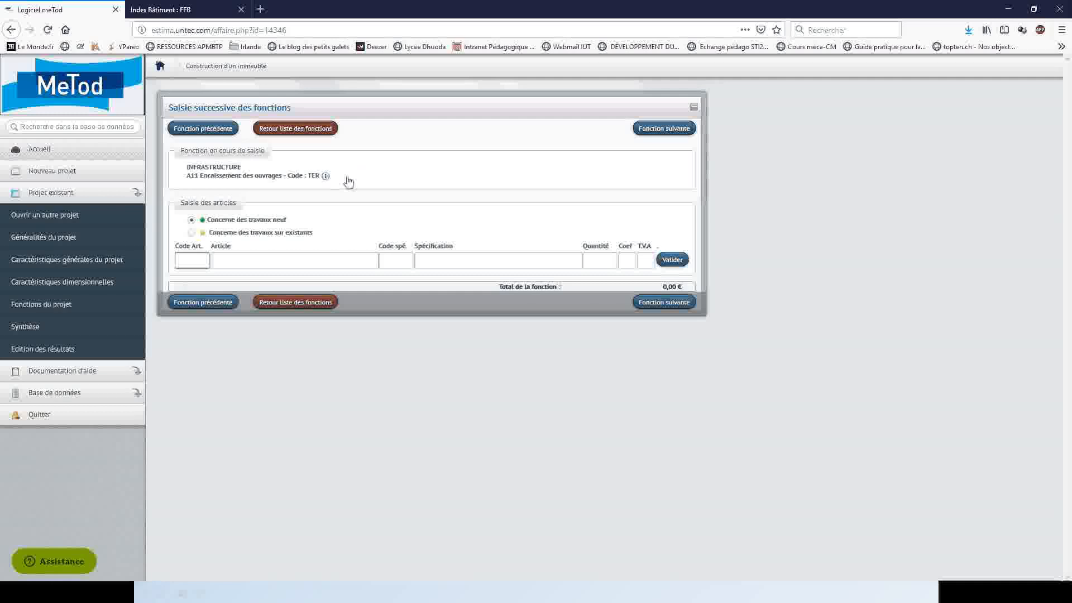
Consult the information on function A11 Encaissement des ouvrages, advance to A12 Fondations théoriques and consult its information
mouse_move(325, 178)
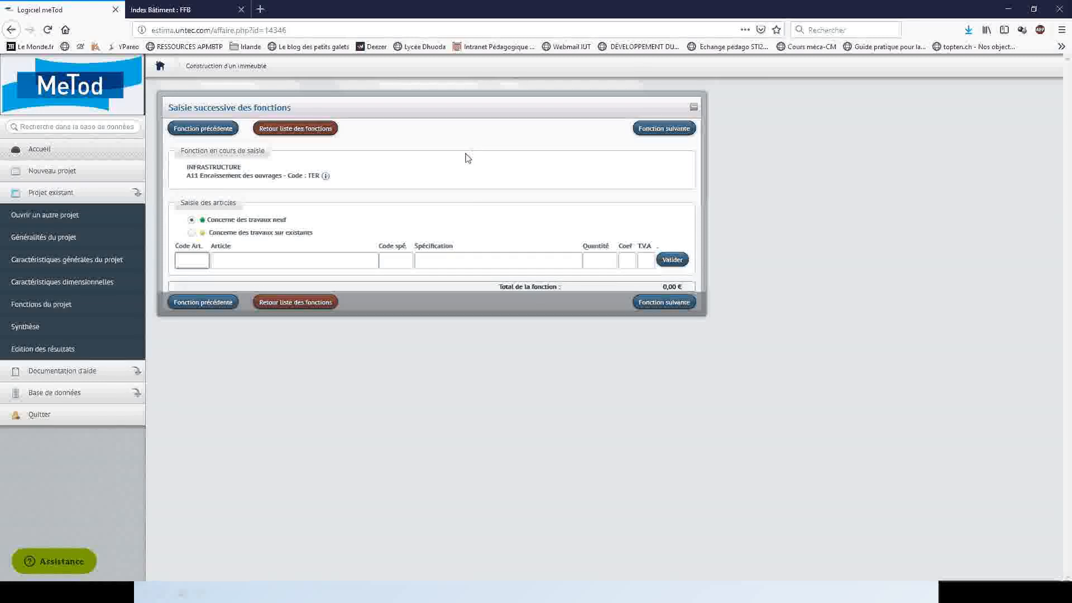
left_click(664, 130)
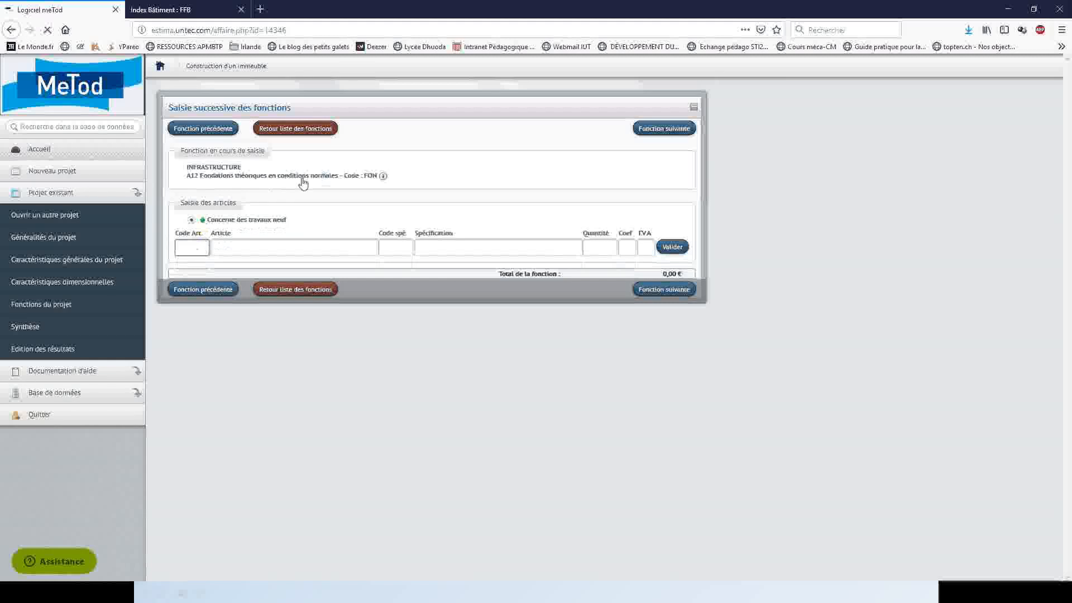
mouse_move(384, 178)
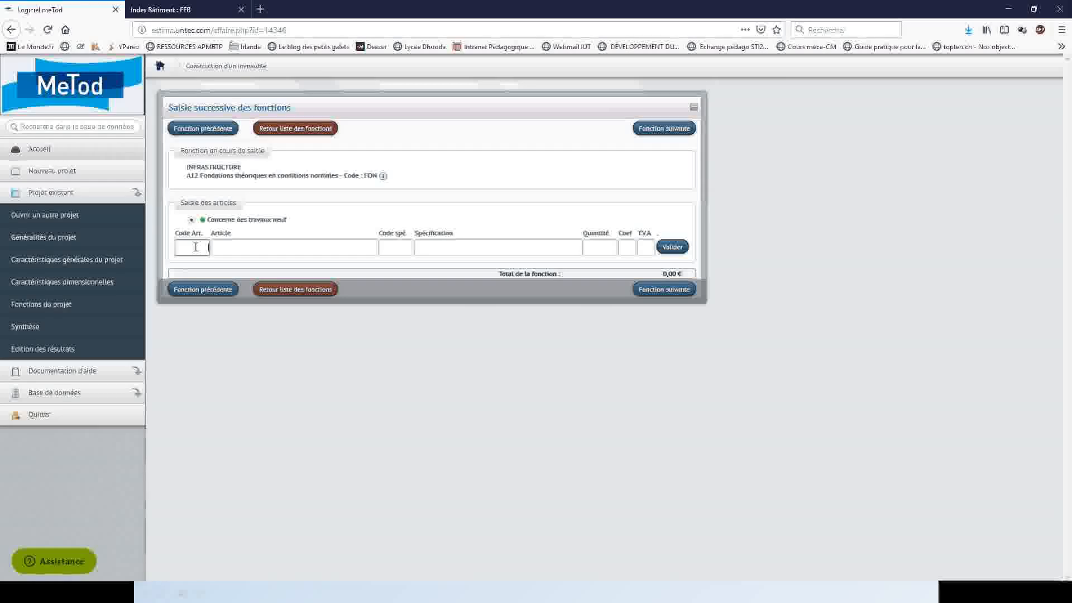
Switch to the UNTEC folder in File Explorer and preview "02. Powerpoint Méthode.pdf"
key("alt+Tab")
key("alt+Tab")
key("alt+Tab")
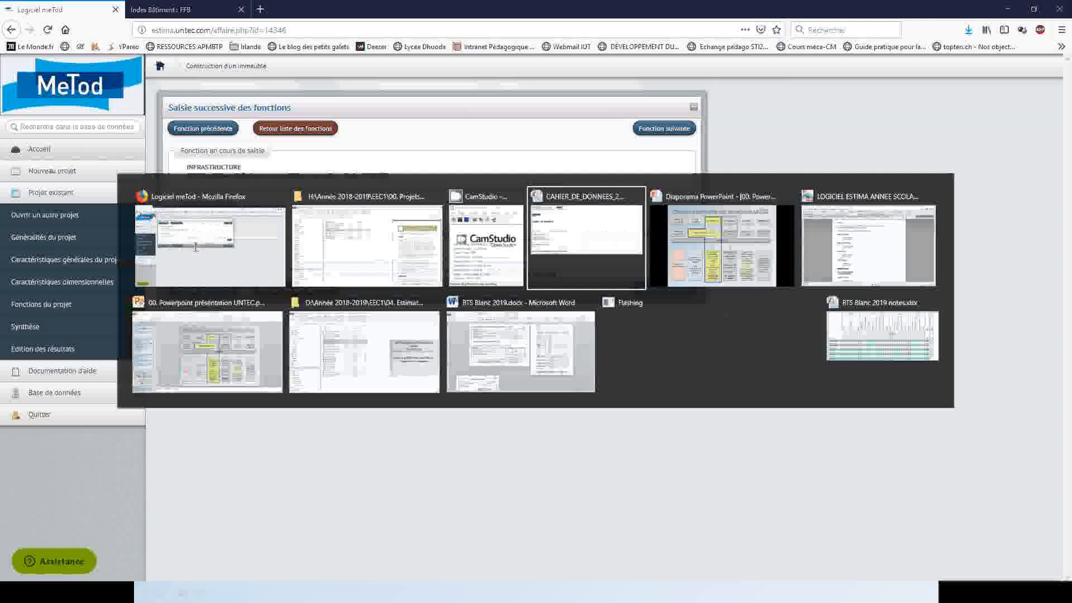
key("alt+shift+Tab")
key("alt+shift+Tab")
key("alt+Tab")
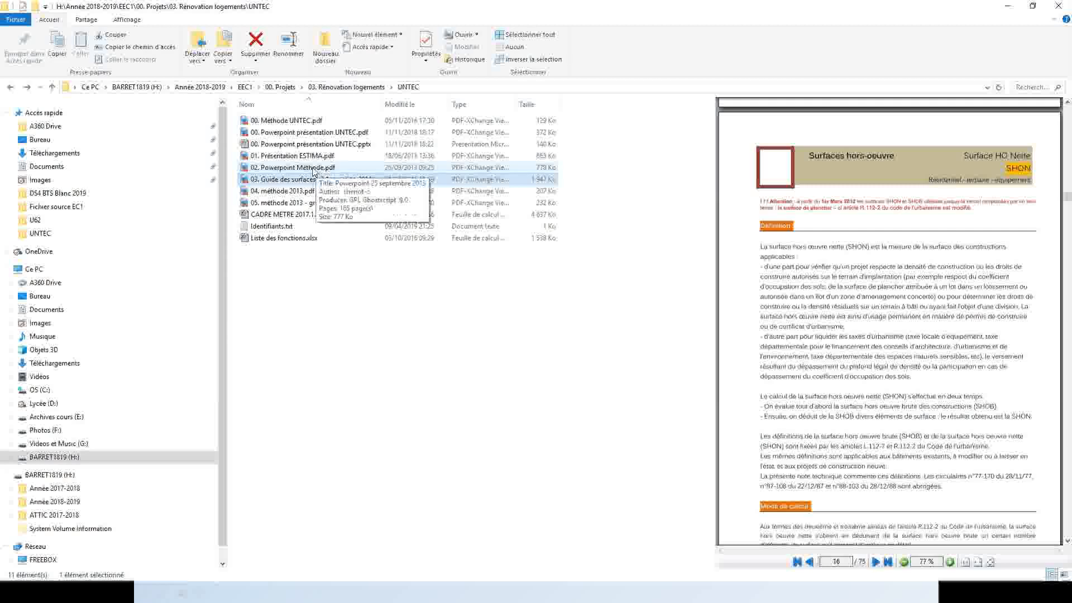
left_click(313, 171)
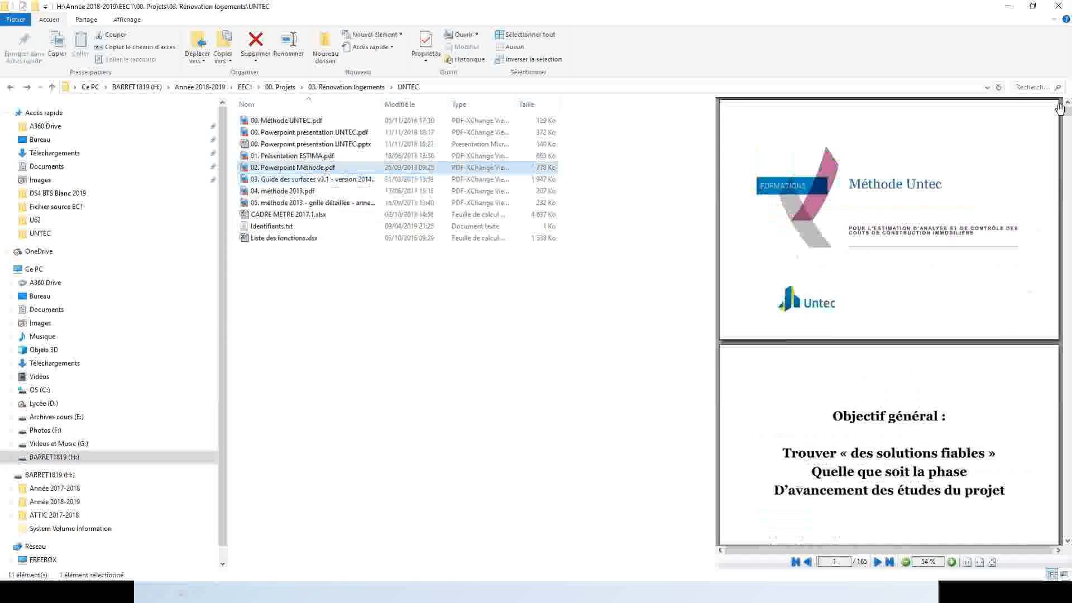
Find the A.1 Infrastructure slide in the method presentation and examine the A.11 Encaissement des ouvrages definition, unit and calculation method
scroll(1059, 107, "down", 10)
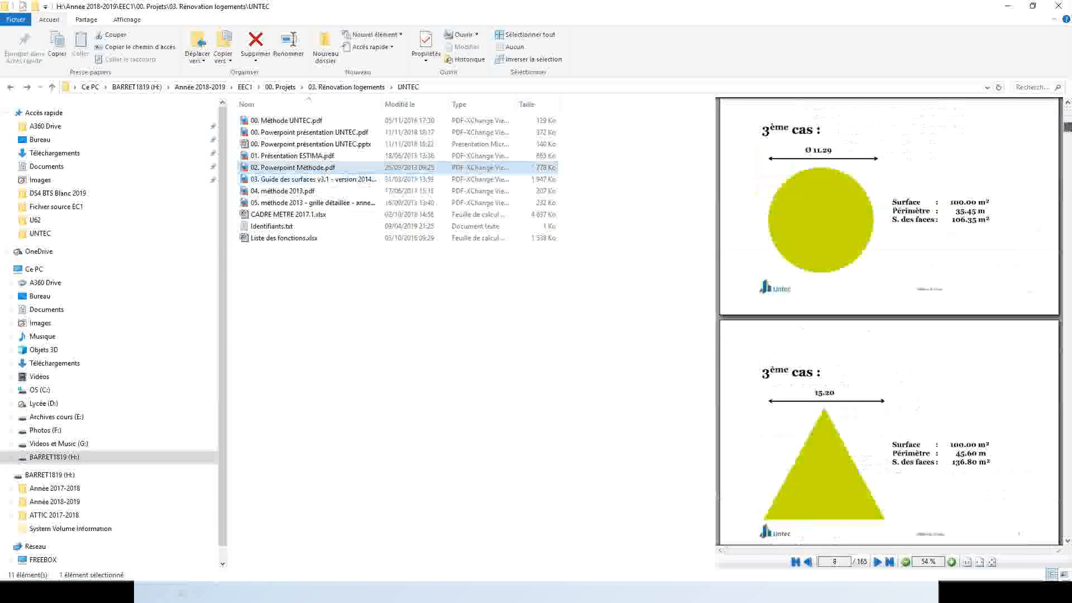
scroll(889, 321, "down", 20)
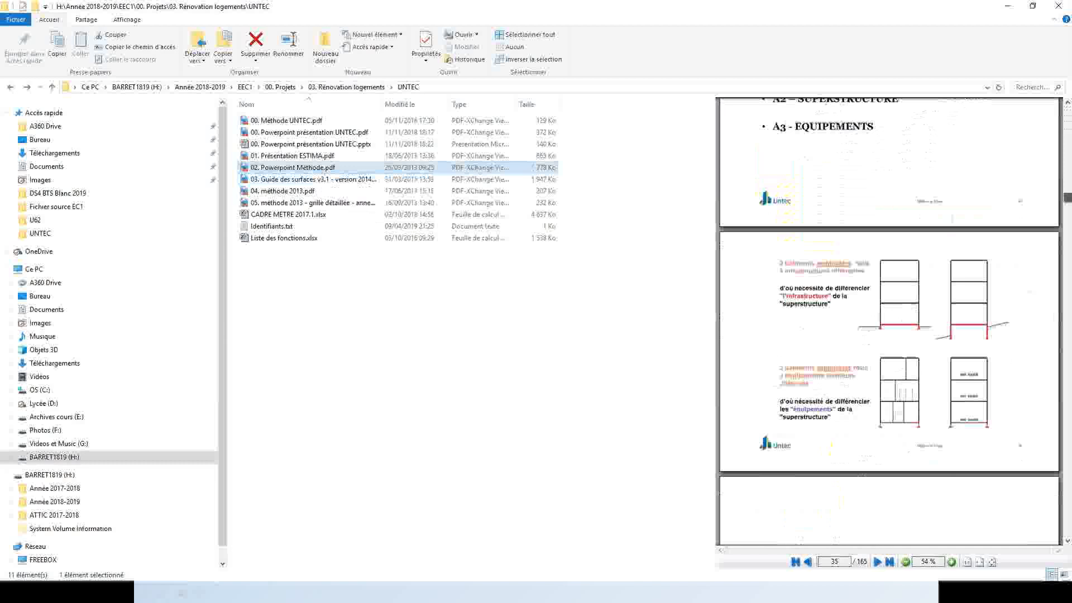
scroll(889, 321, "down", 5)
scroll(888, 321, "up", 3)
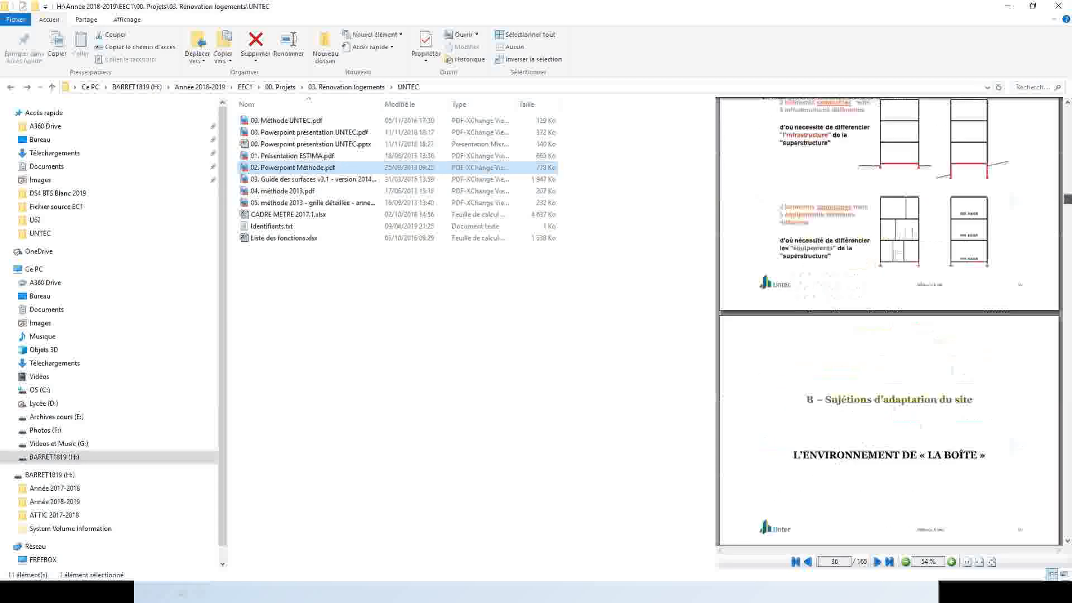
scroll(889, 321, "down", 15)
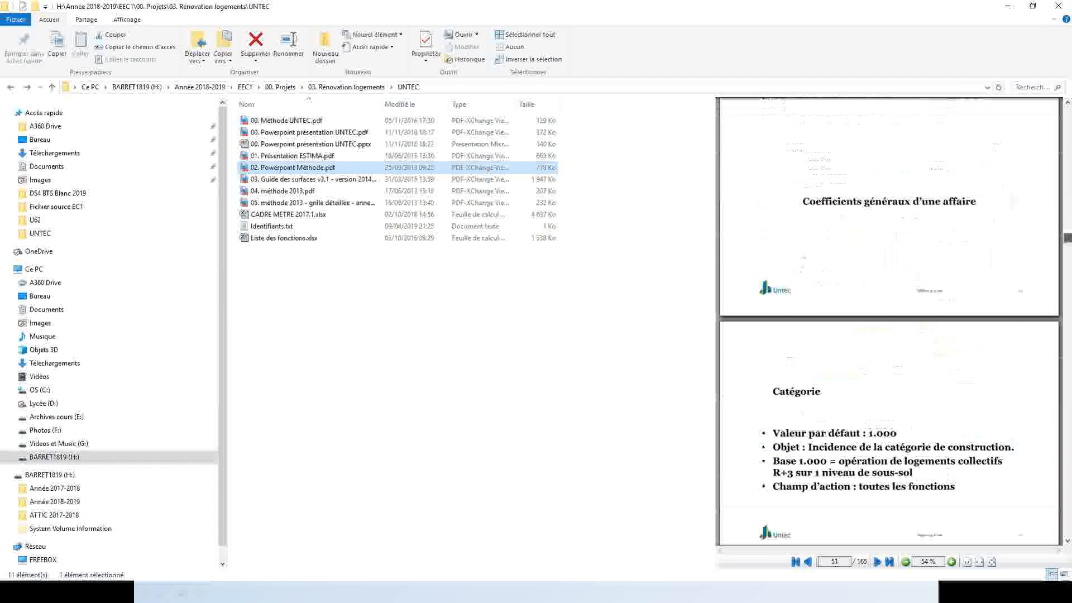
scroll(888, 321, "down", 10)
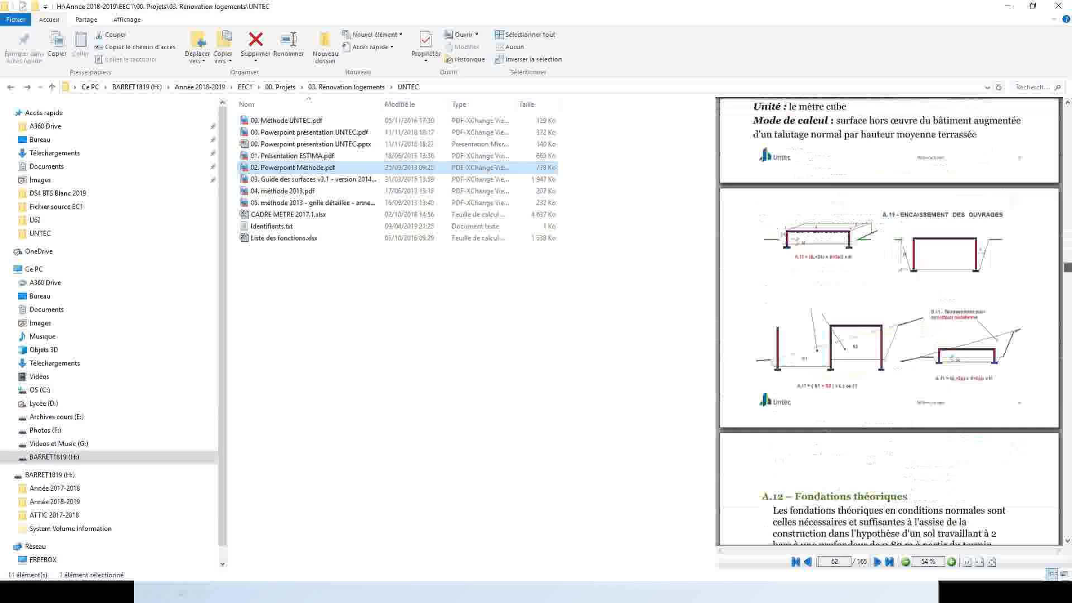
scroll(827, 306, "up", 1)
scroll(827, 306, "up", 3)
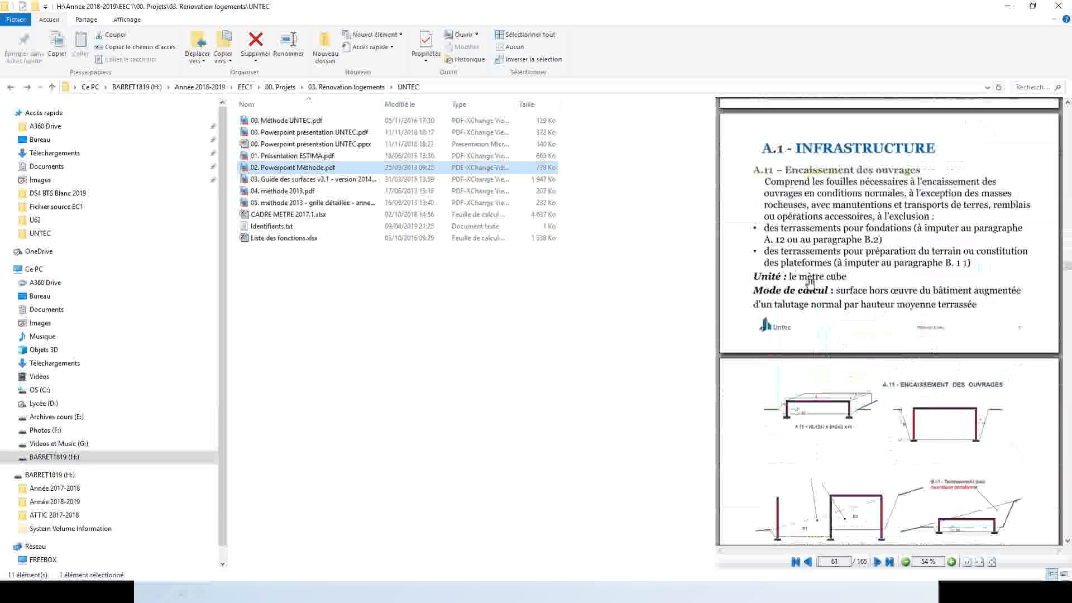
Examine the A.11 Encaissement des ouvrages diagrams and the A.12 Fondations théoriques definition, unit, calculation method and diagrams in the presentation
scroll(813, 211, "down", 6)
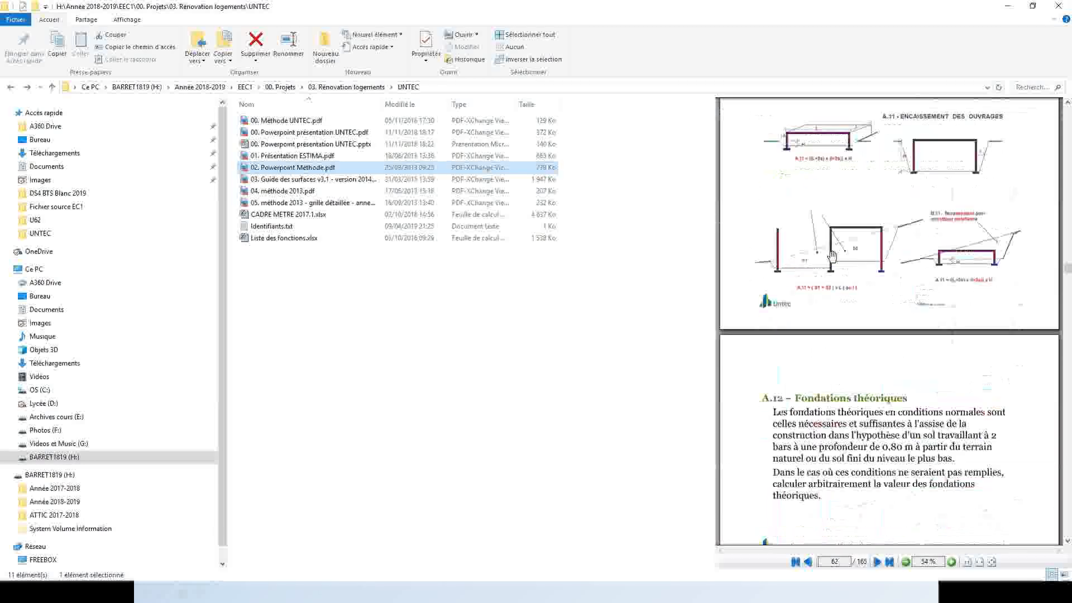
scroll(840, 240, "down", 4)
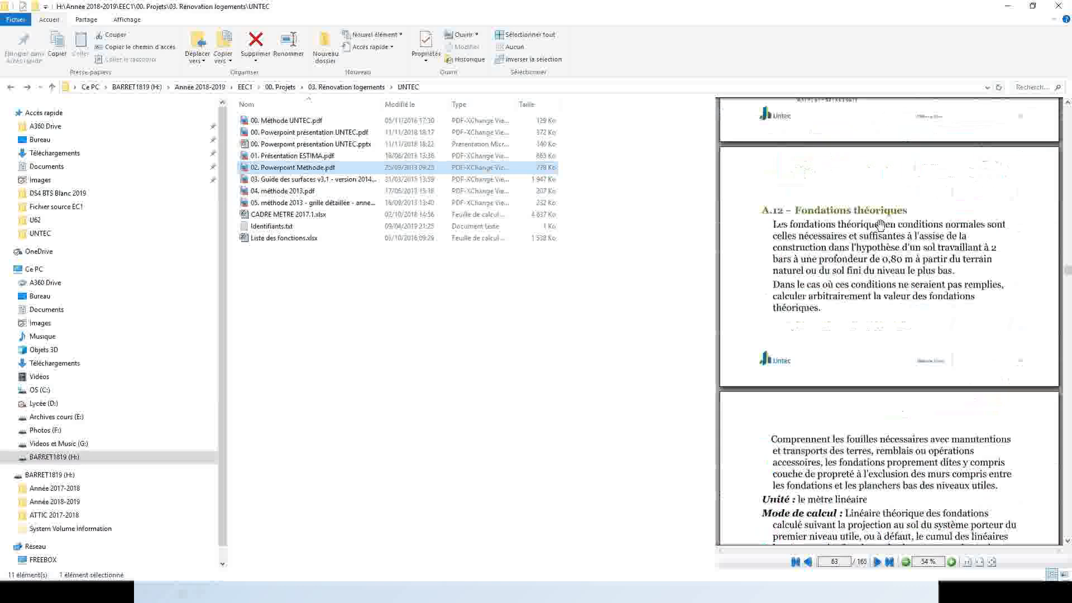
scroll(880, 225, "down", 1)
scroll(812, 174, "down", 1)
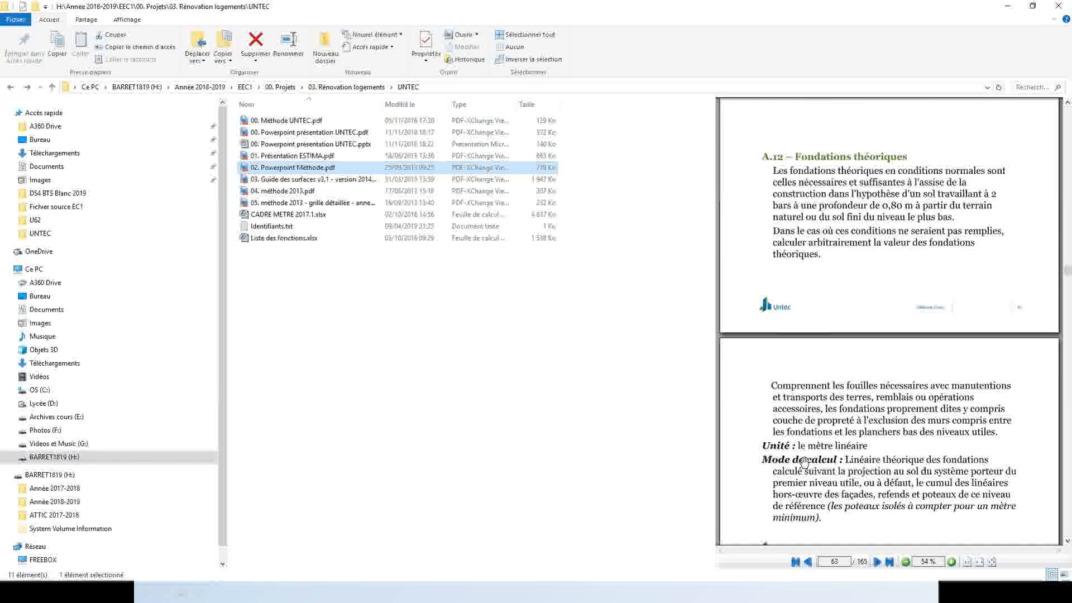
left_click_drag(842, 464, 828, 410)
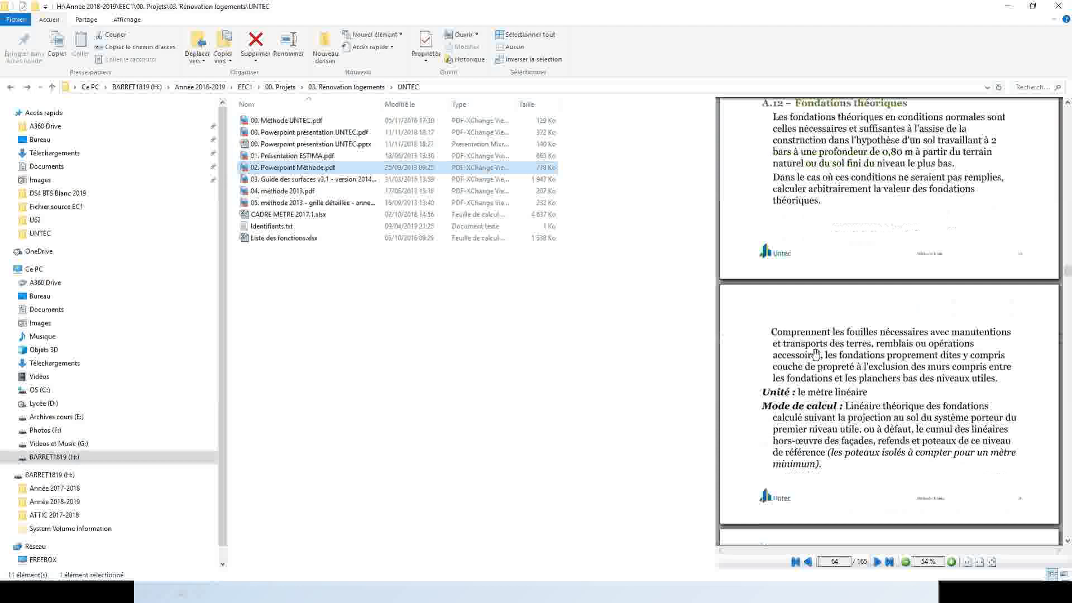
scroll(880, 362, "down", 3)
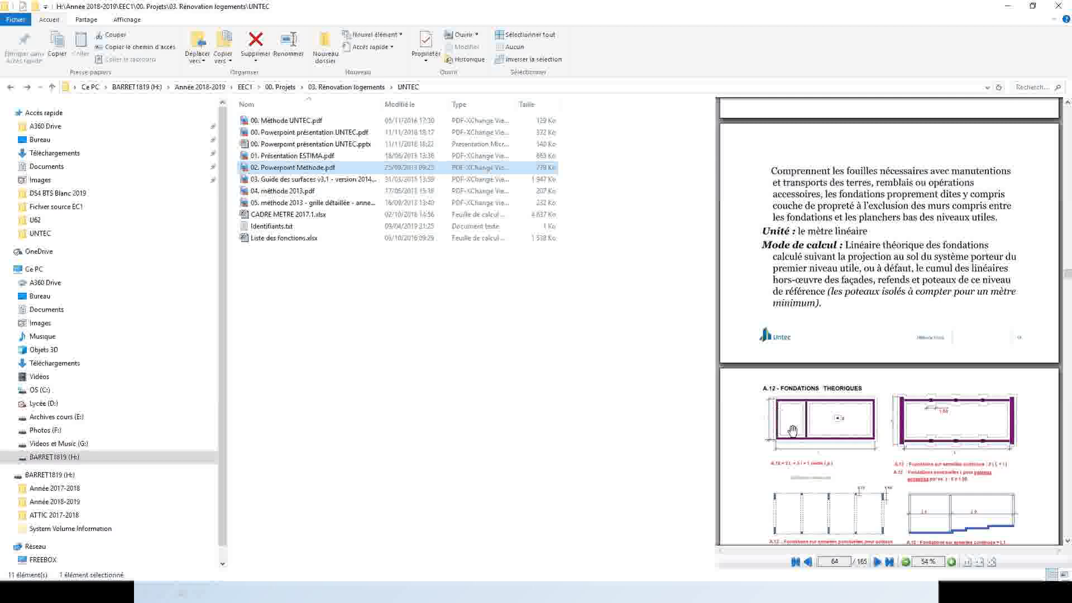
Switch back to meTod in Firefox and fill in the A12 article Semelles béton, Béton ordinaire sans coffrages latéraux, with a quantity of 72
key("alt+Tab")
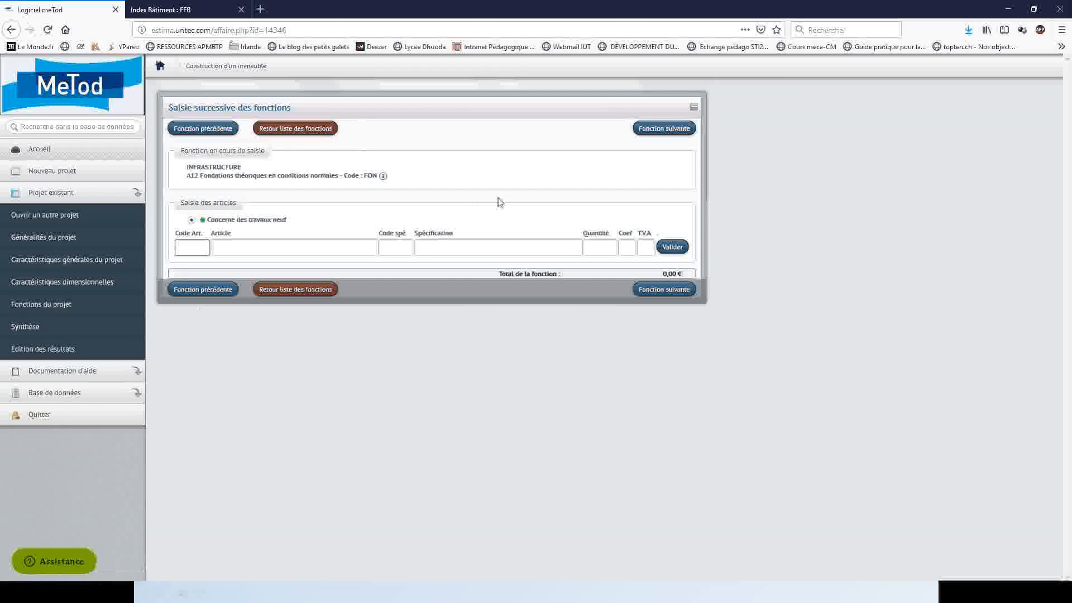
left_click(201, 246)
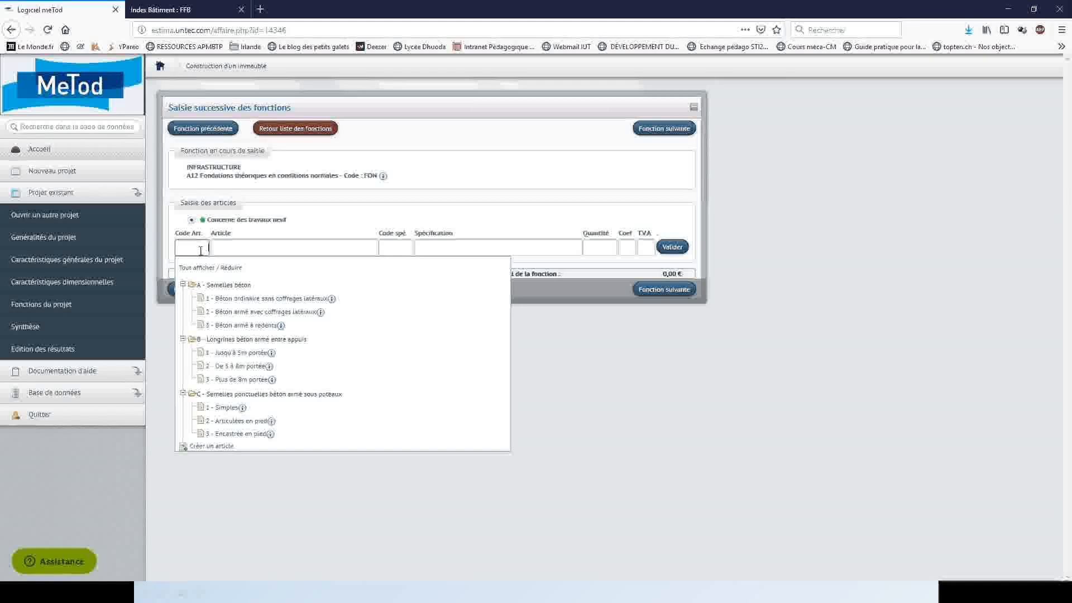
left_click(294, 299)
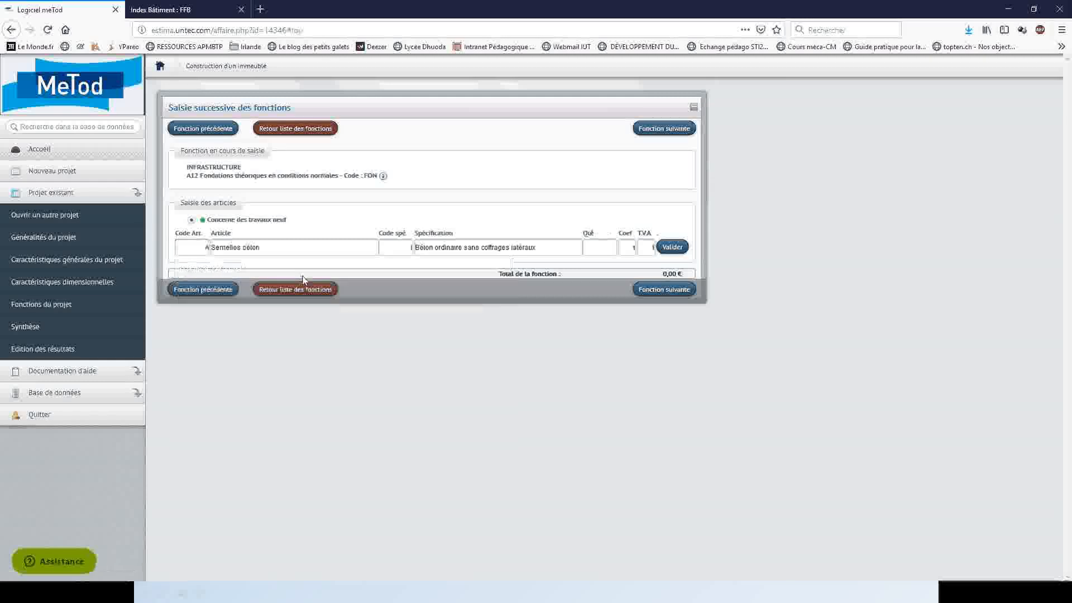
left_click(586, 246)
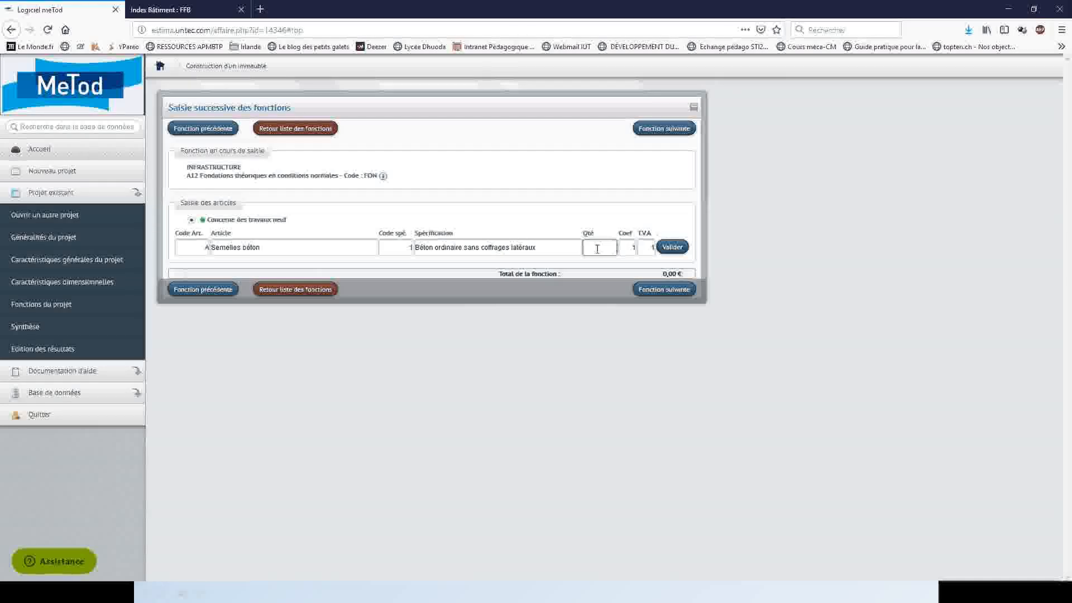
type("72")
Validate the Semelles béton article with 3 levels, basement included, to add it to function A12
left_click(674, 251)
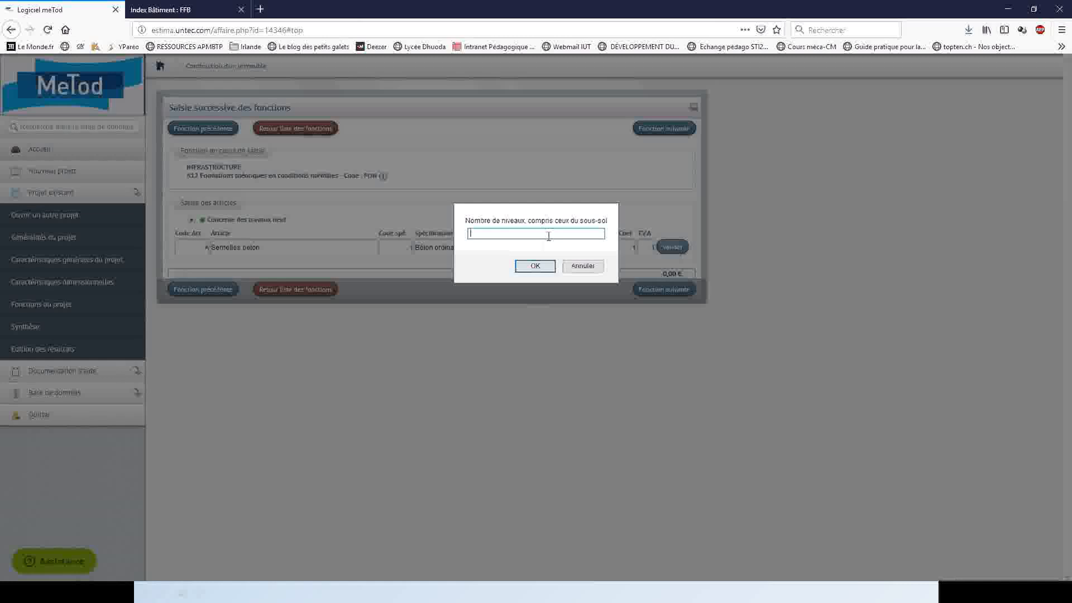
type("3")
left_click(533, 268)
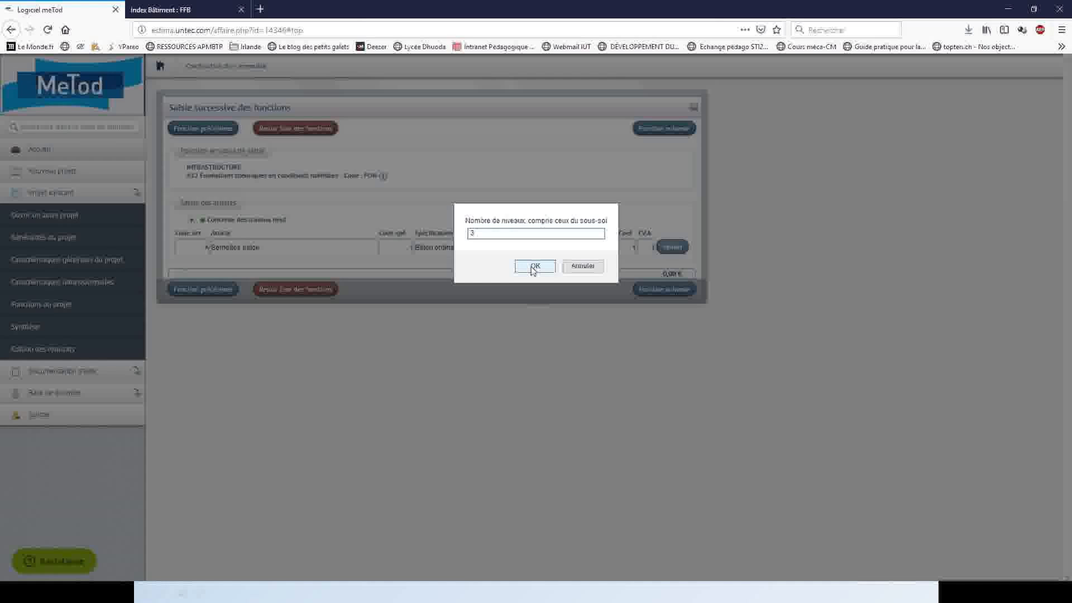
left_click(533, 268)
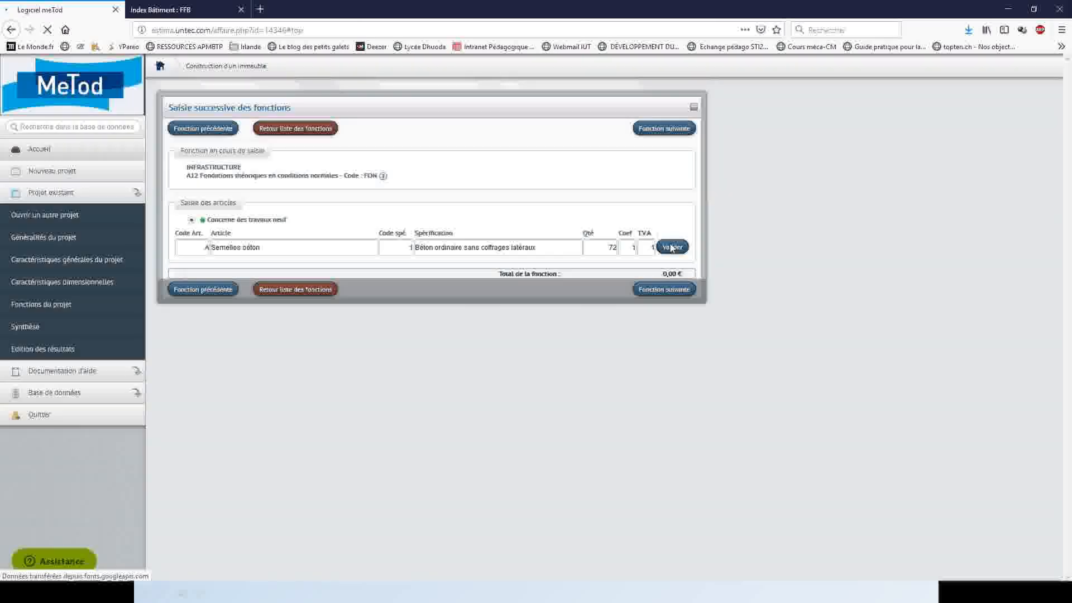
left_click(671, 247)
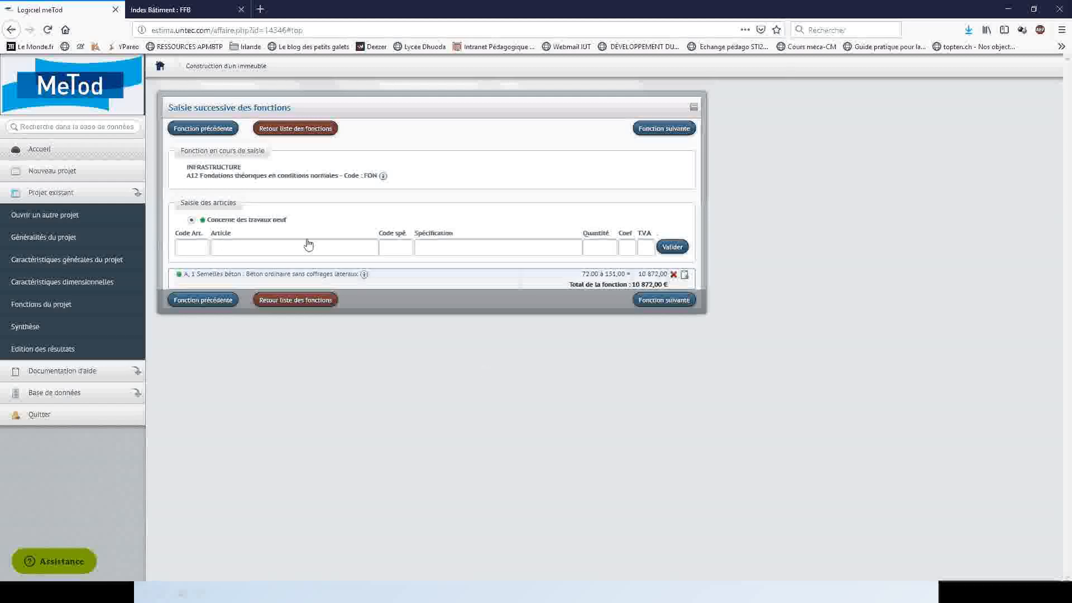
Open the project's list of functions and look through its sections from A1 Infrastructure to B1 Préparation du terrain
left_click(42, 306)
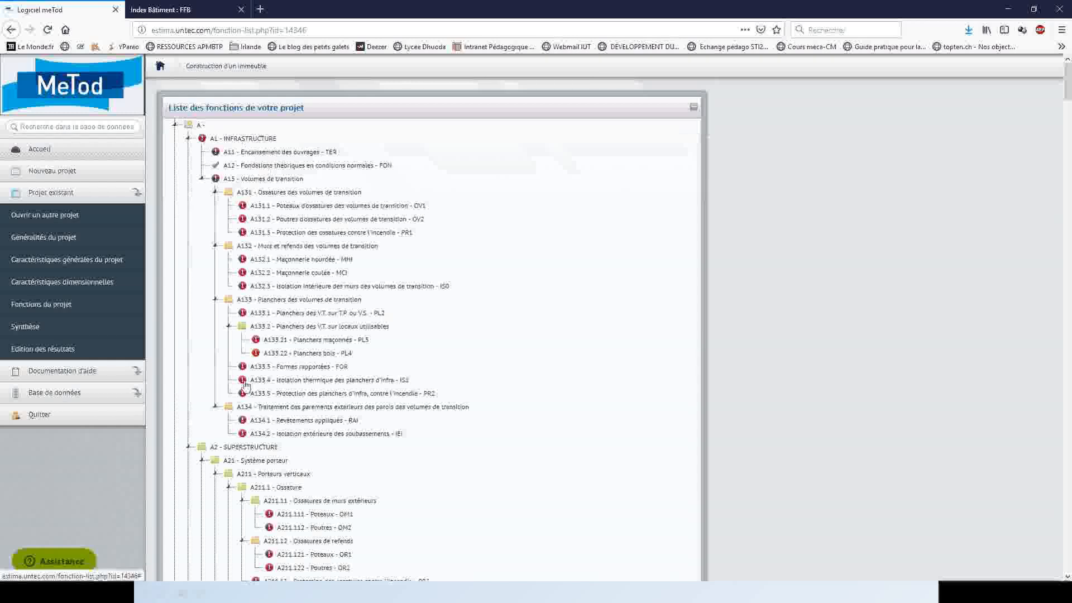
scroll(252, 277, "down", 5)
scroll(253, 278, "down", 9)
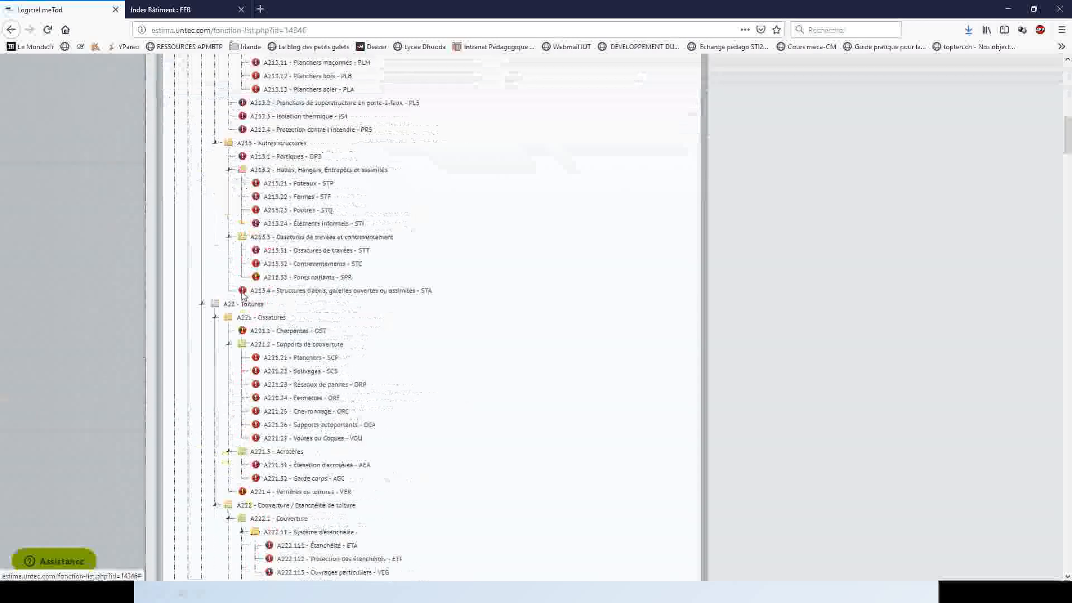
scroll(243, 296, "down", 6)
scroll(266, 240, "down", 4)
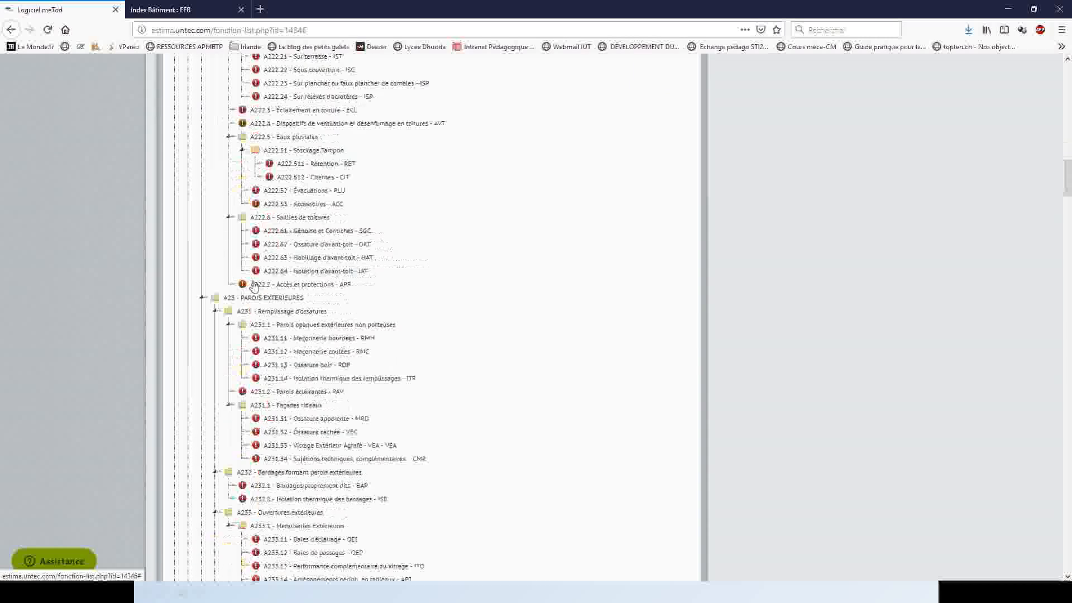
scroll(273, 303, "down", 10)
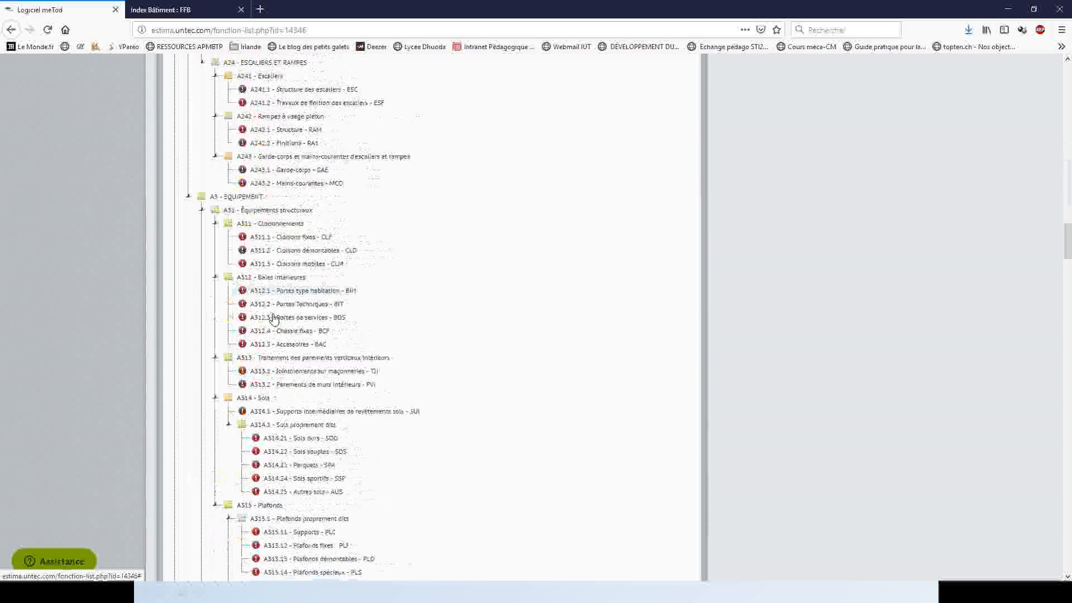
scroll(268, 310, "up", 1)
scroll(268, 302, "down", 9)
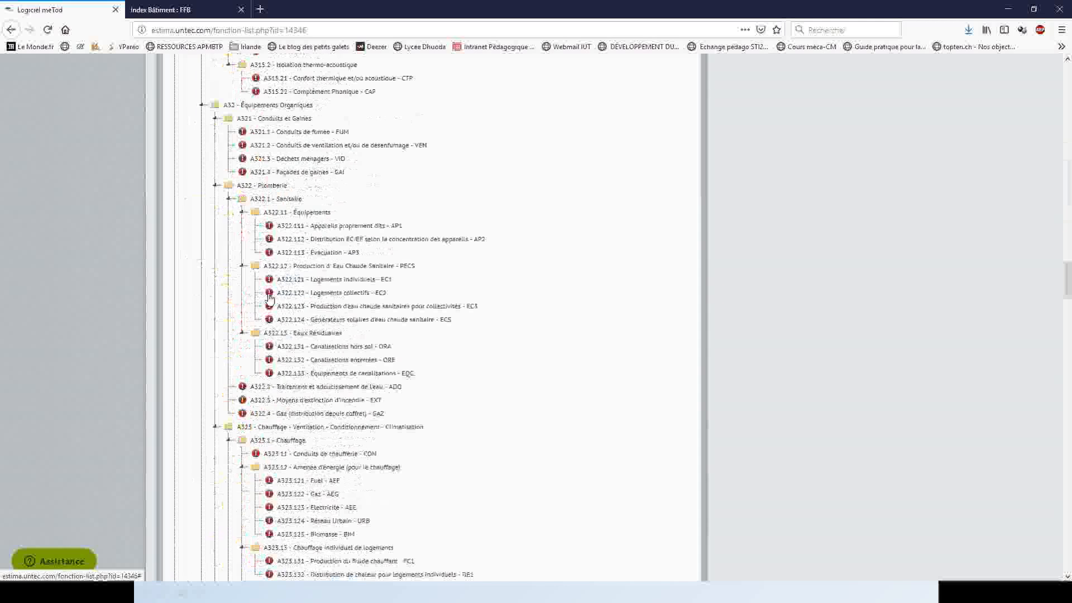
scroll(269, 299, "down", 10)
scroll(269, 295, "down", 10)
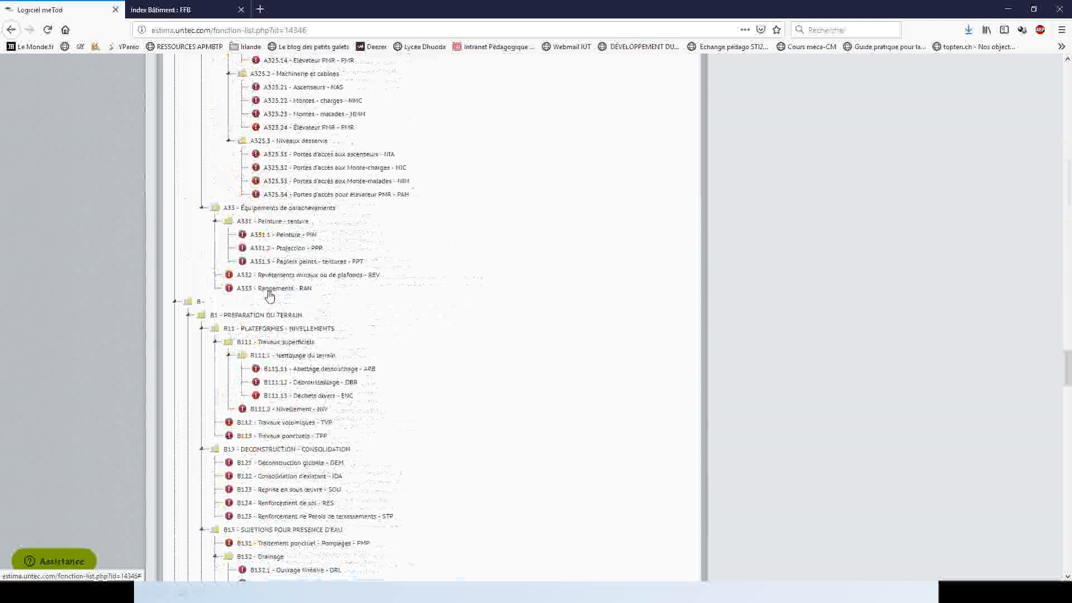
scroll(269, 296, "down", 3)
scroll(251, 235, "up", 12)
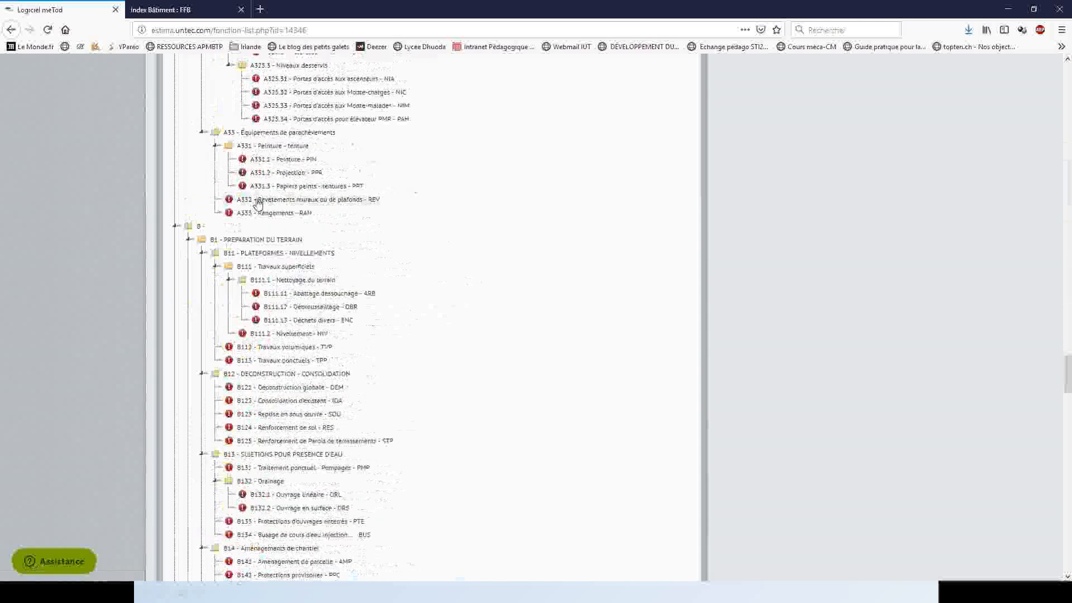
scroll(259, 205, "up", 11)
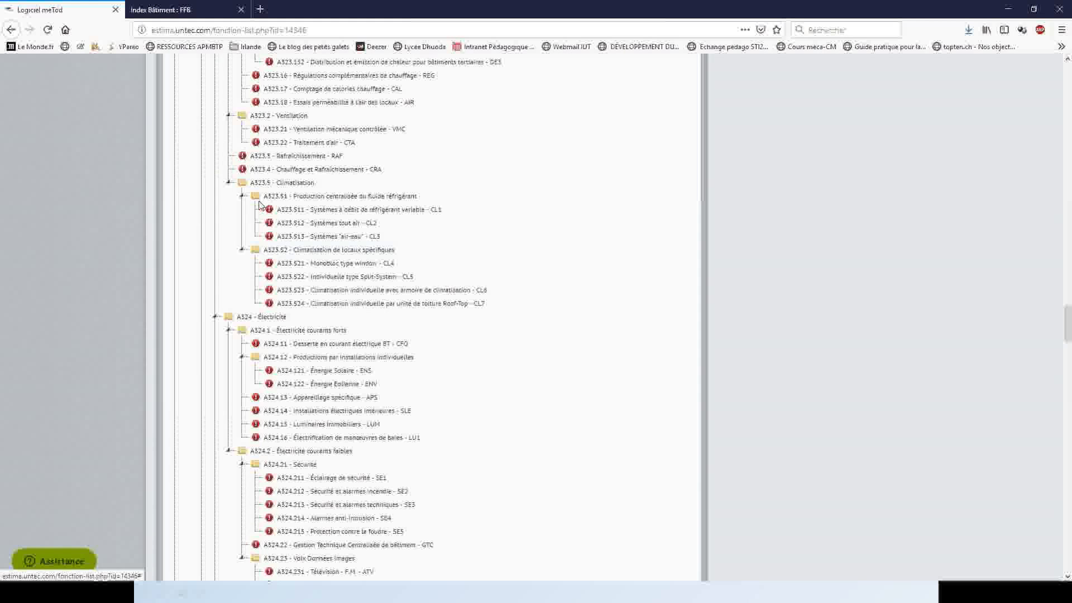
scroll(258, 206, "up", 10)
scroll(260, 205, "up", 10)
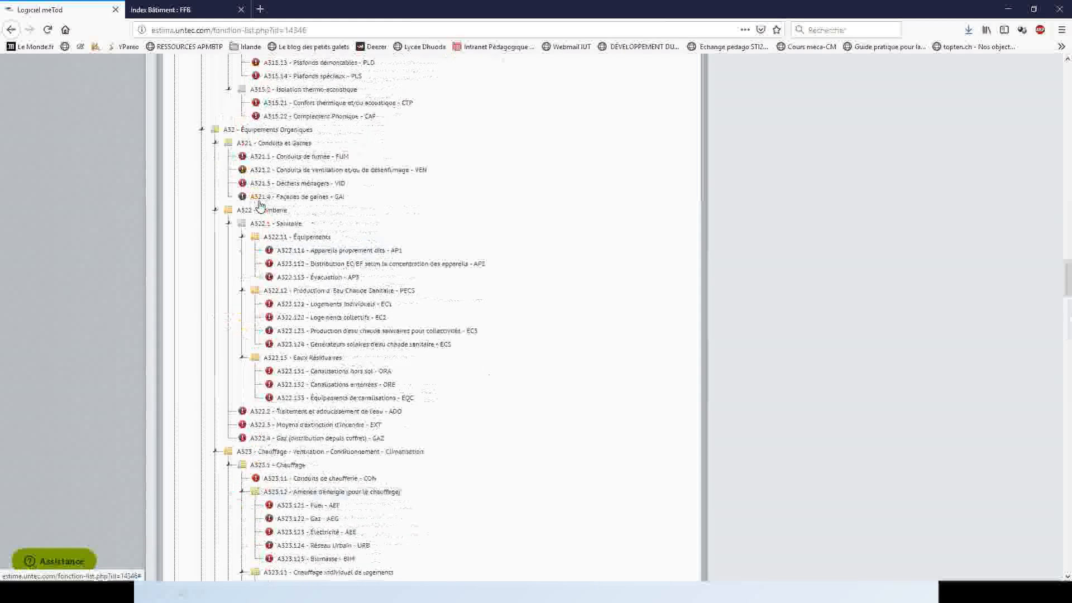
Collapse the A31, A32 and A33 equipment groups and sections B and C in the function list
left_click(202, 131)
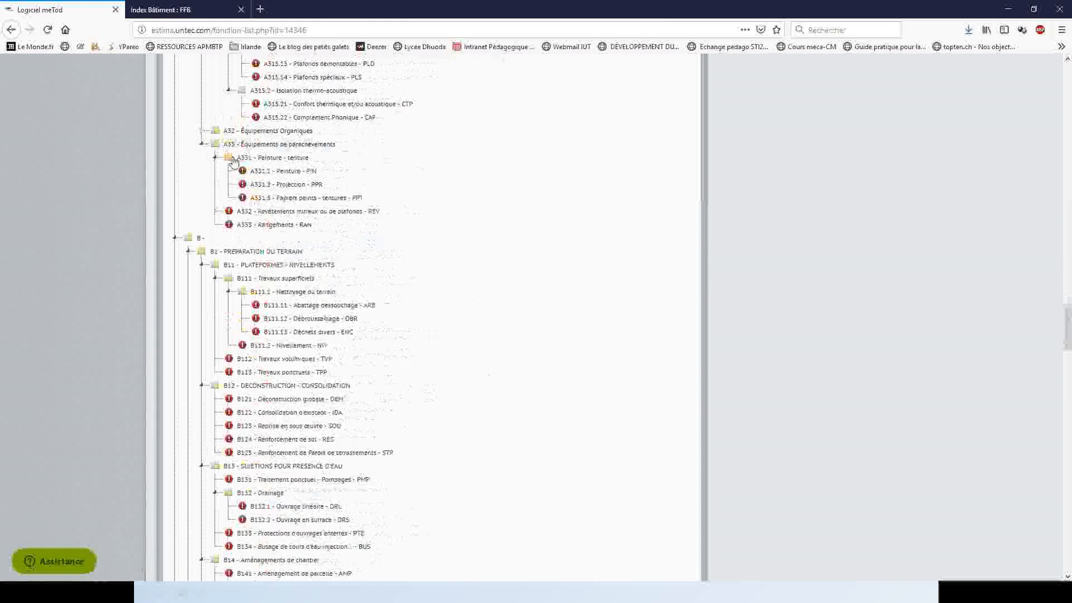
scroll(234, 161, "up", 15)
scroll(219, 181, "up", 4)
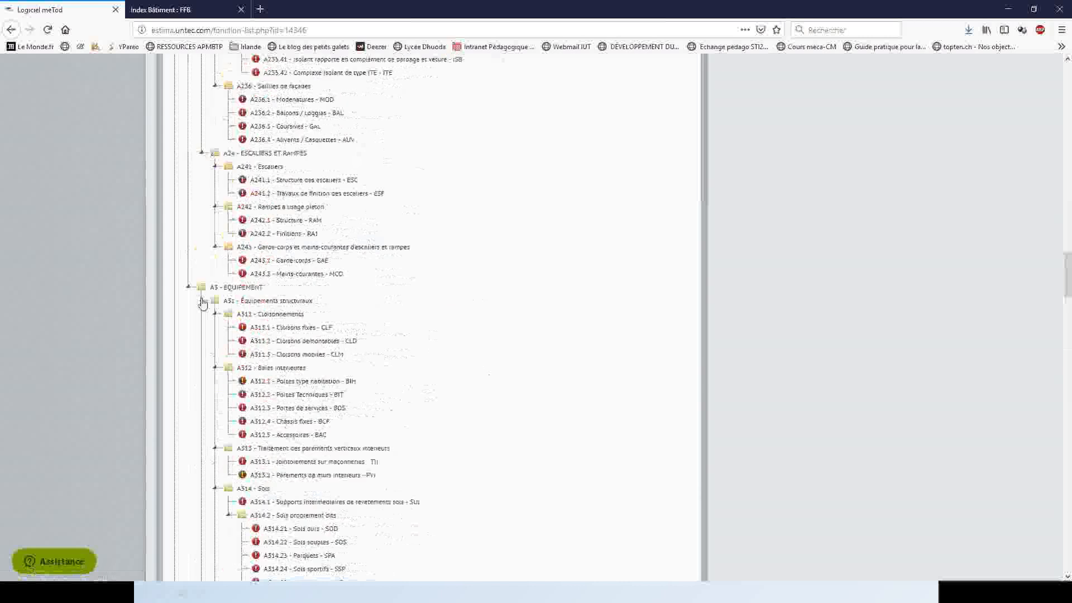
left_click(202, 302)
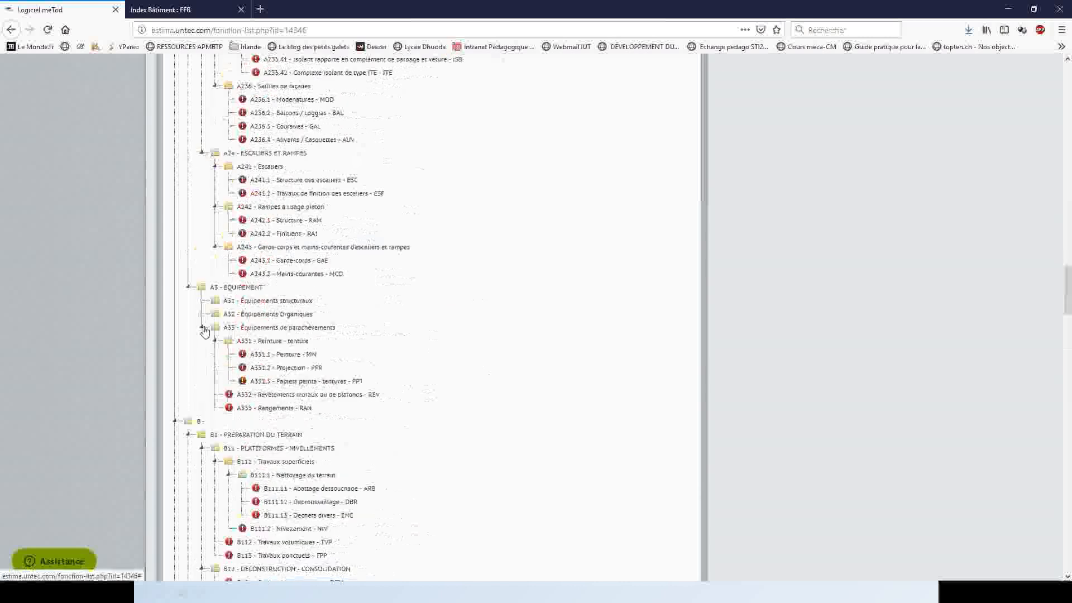
left_click(201, 327)
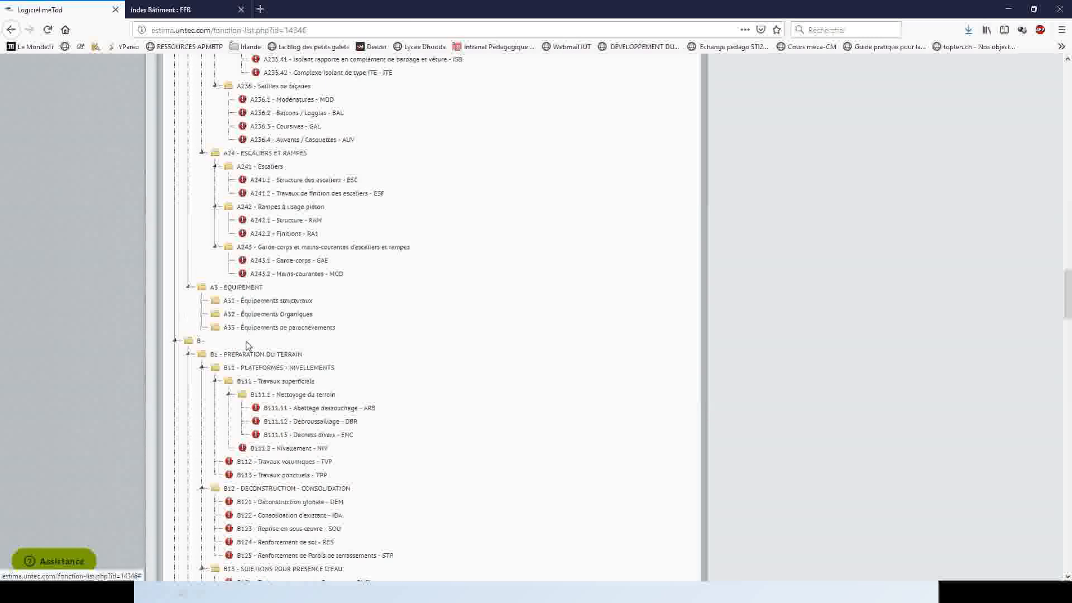
left_click(174, 341)
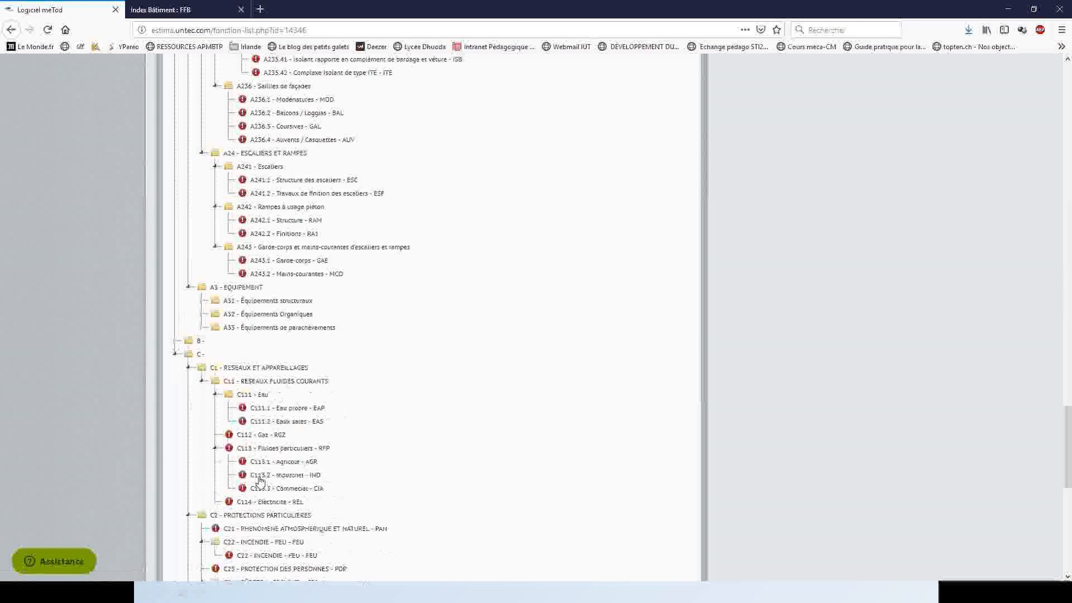
scroll(176, 355, "up", 3)
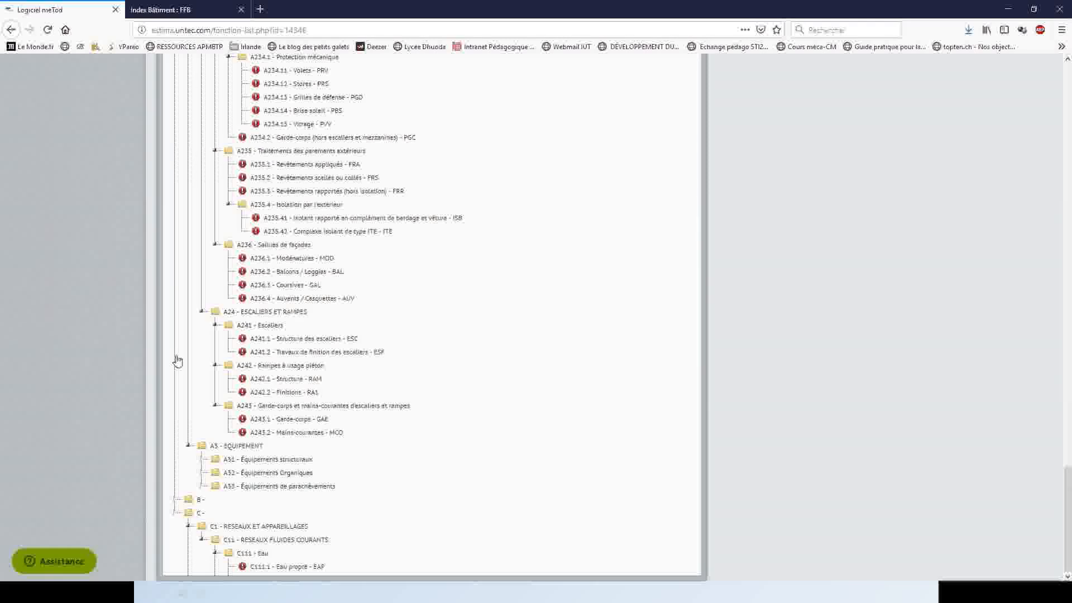
scroll(177, 361, "up", 1)
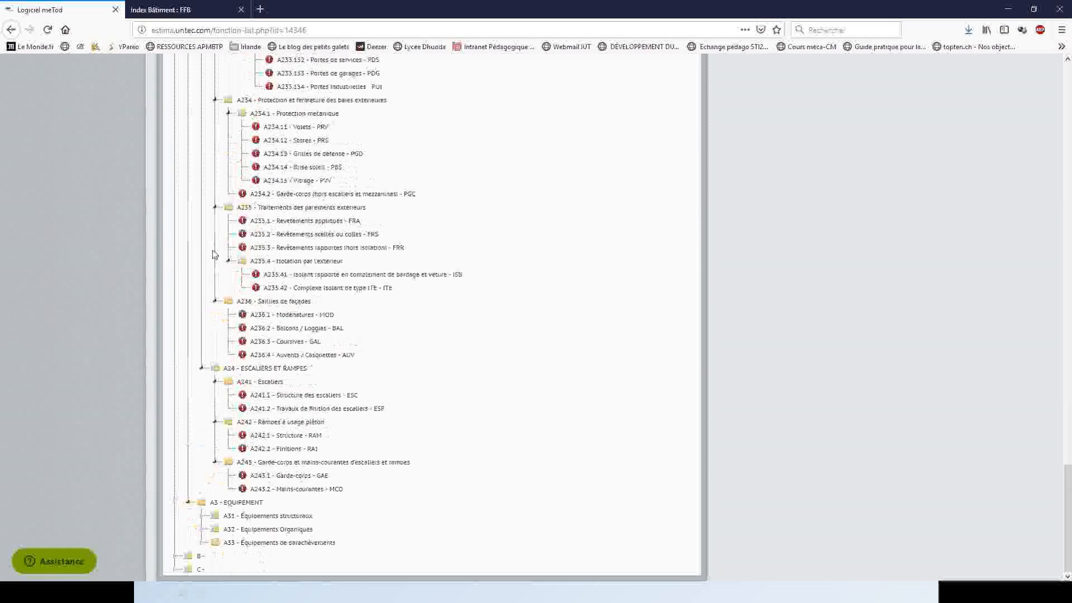
Switch to the method presentation in File Explorer and examine the slides distinguishing sections A, B and C of a project
key("alt+Tab")
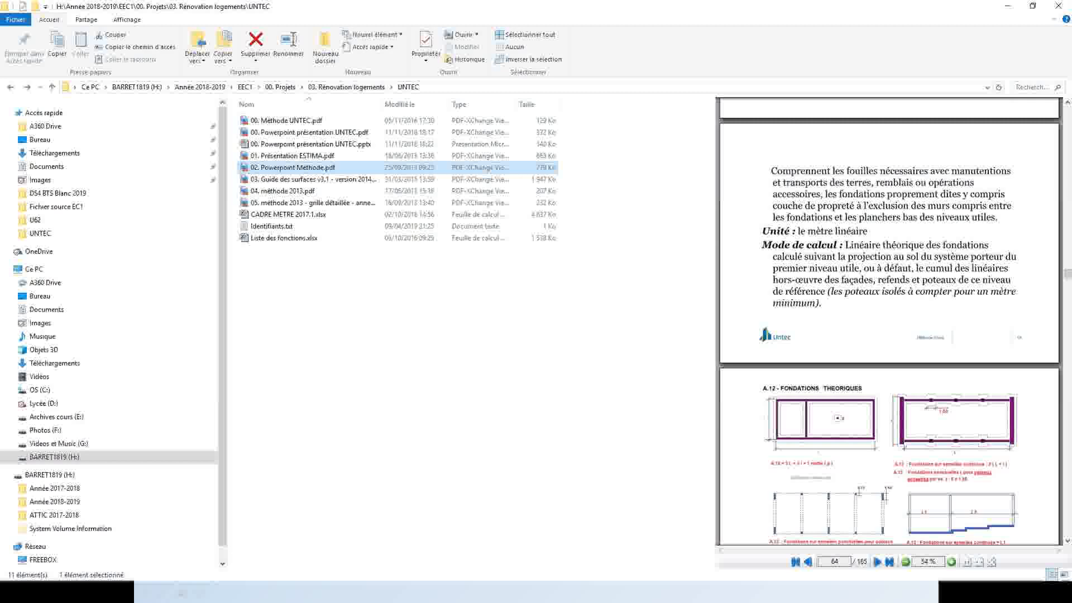
left_click_drag(1068, 273, 1067, 184)
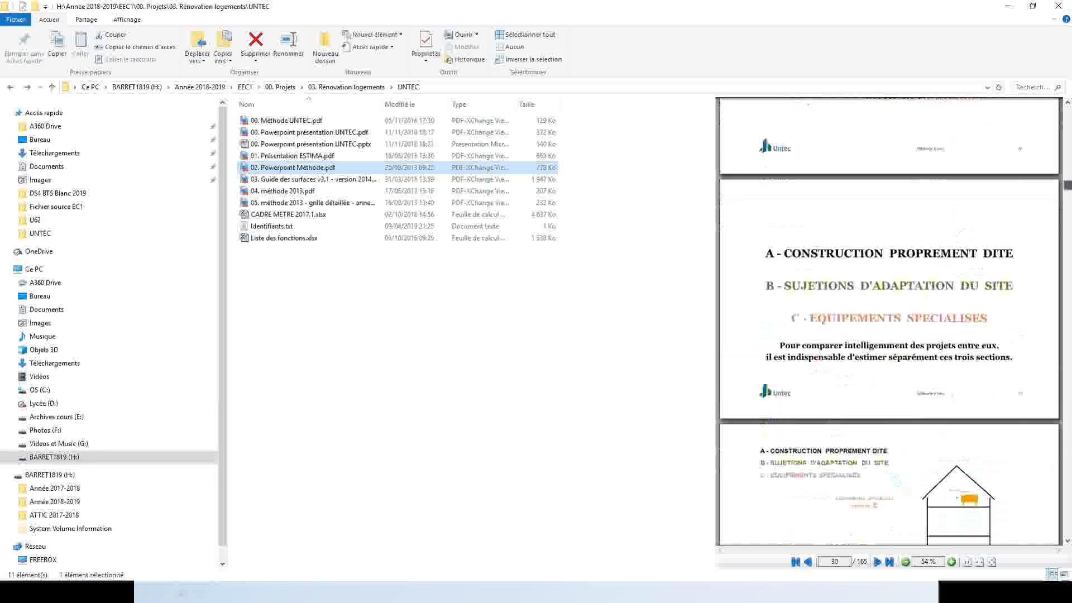
scroll(947, 251, "down", 3)
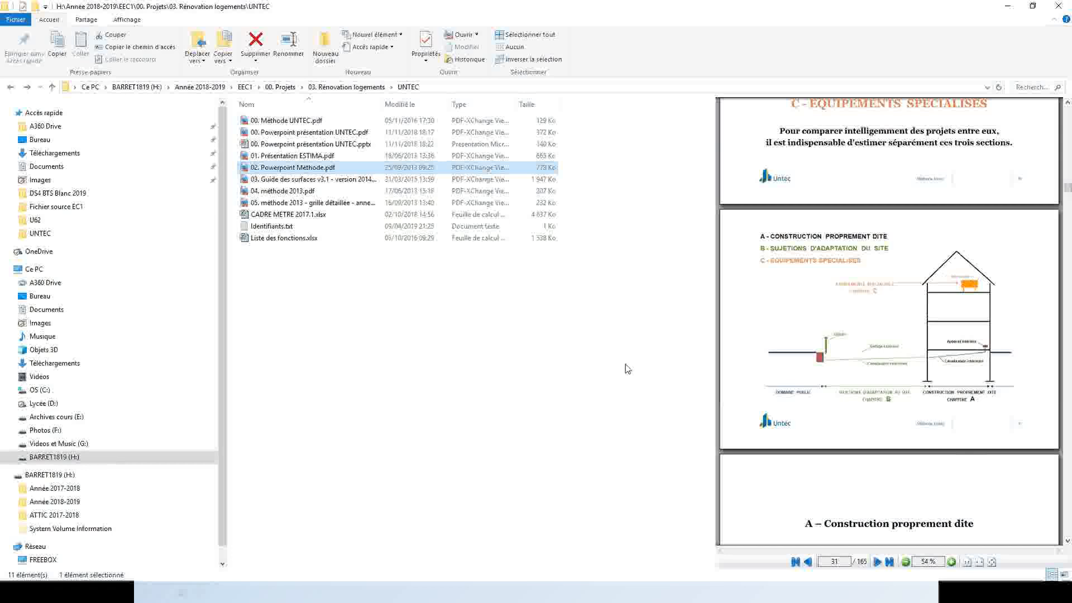
Switch back to meTod and open the Cadre de métré Excel file from the help documentation
key("alt+Tab")
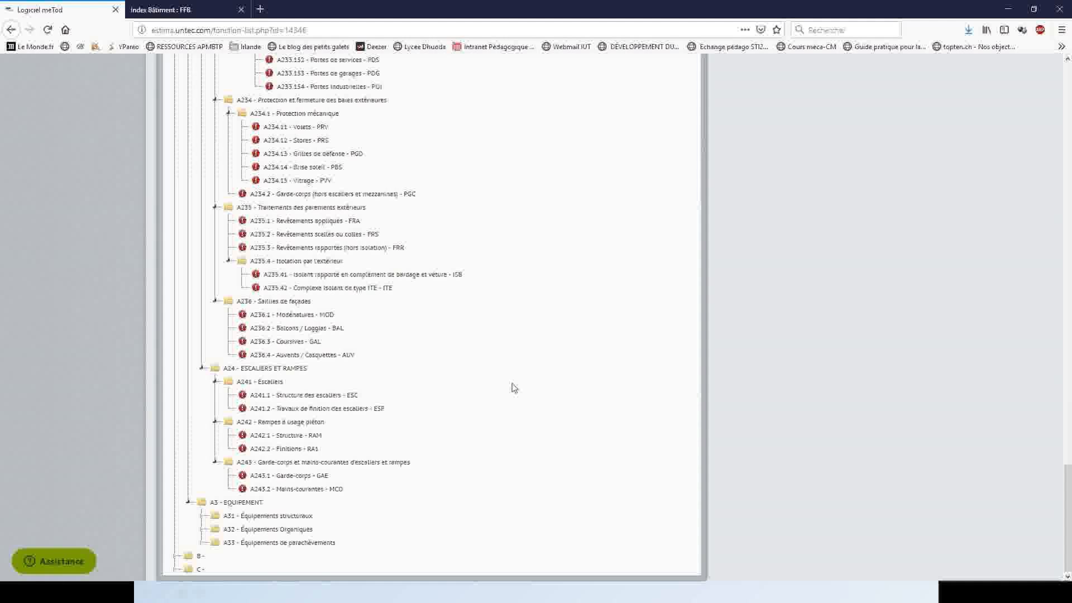
scroll(314, 240, "up", 5)
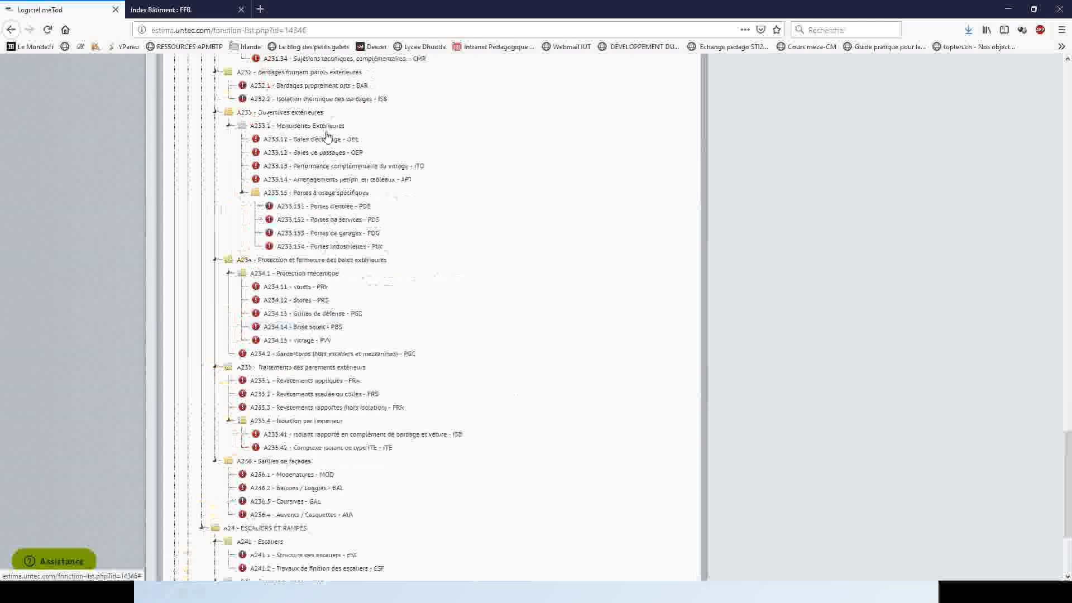
scroll(327, 137, "up", 10)
scroll(295, 250, "up", 15)
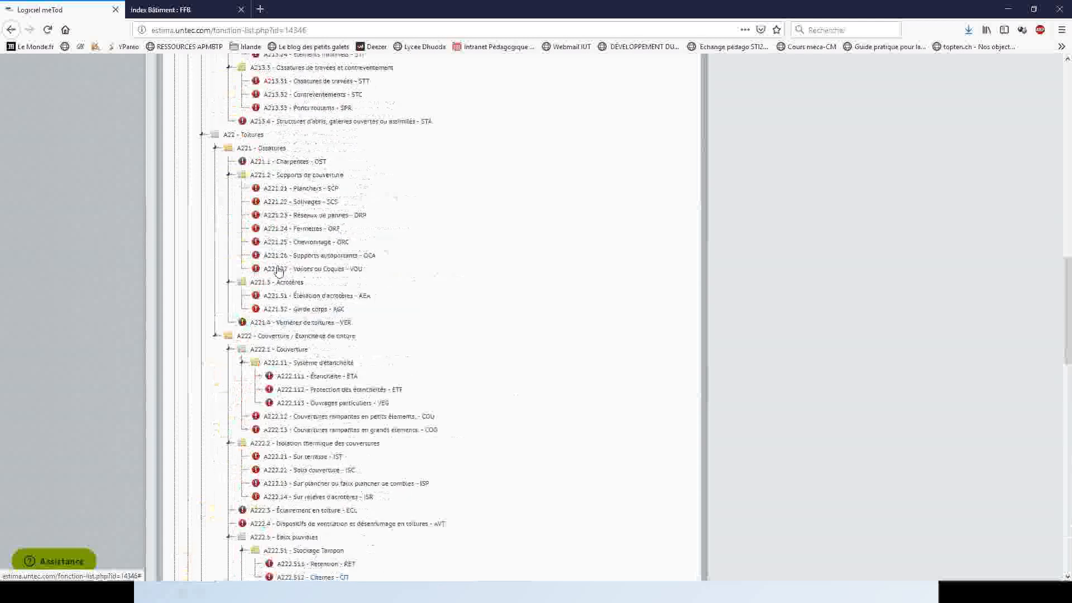
scroll(279, 270, "up", 20)
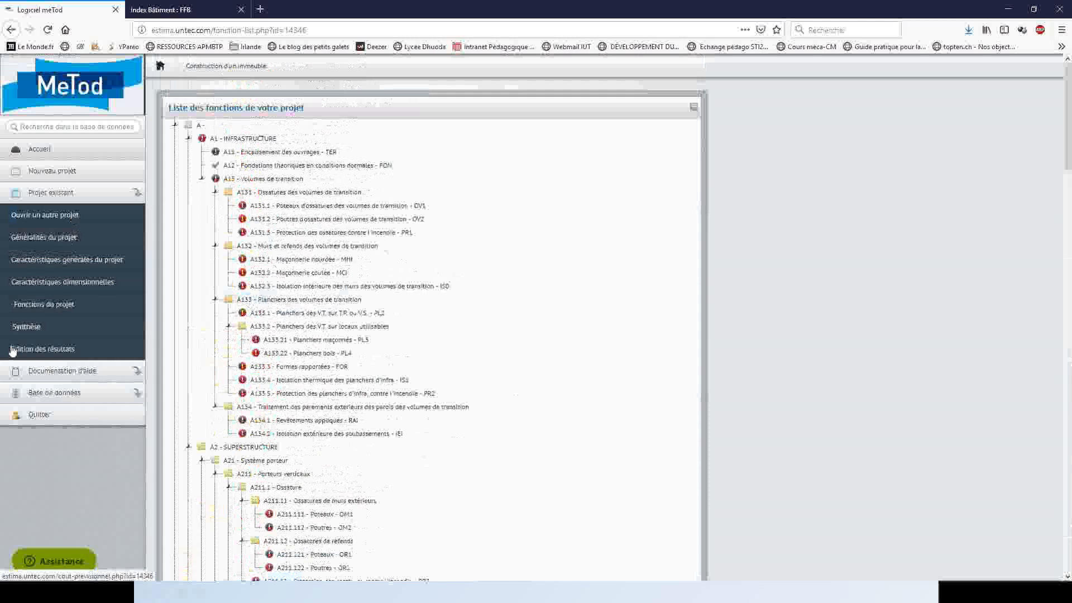
left_click(54, 373)
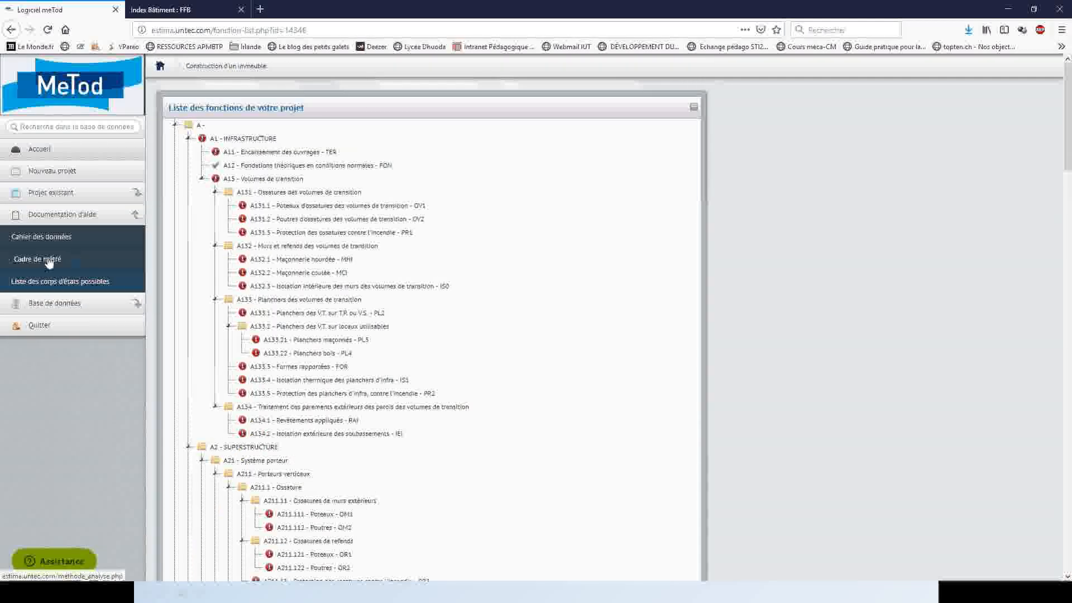
left_click(49, 260)
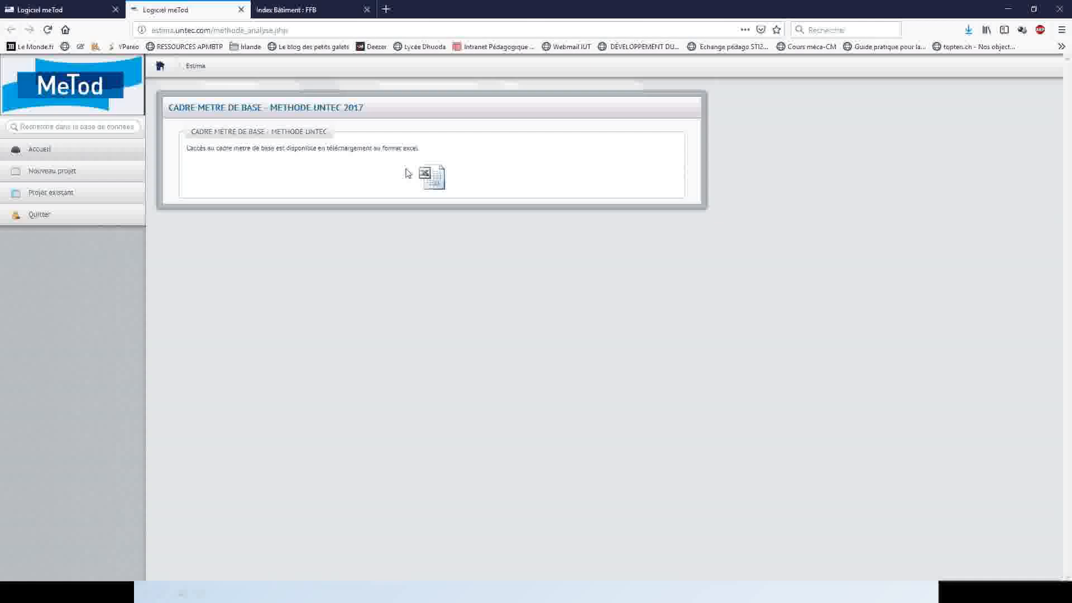
left_click(439, 179)
left_click(250, 277)
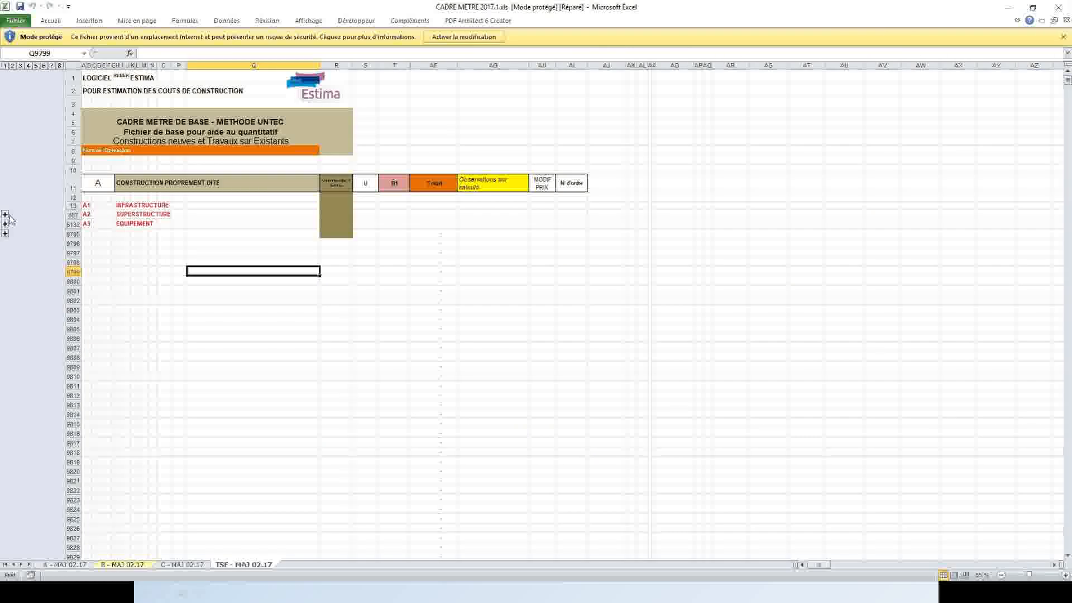
Enable editing in the CADRE METRE 2017.1 workbook and expand the TSE sheet's row outline down to the individual articles
left_click(137, 214)
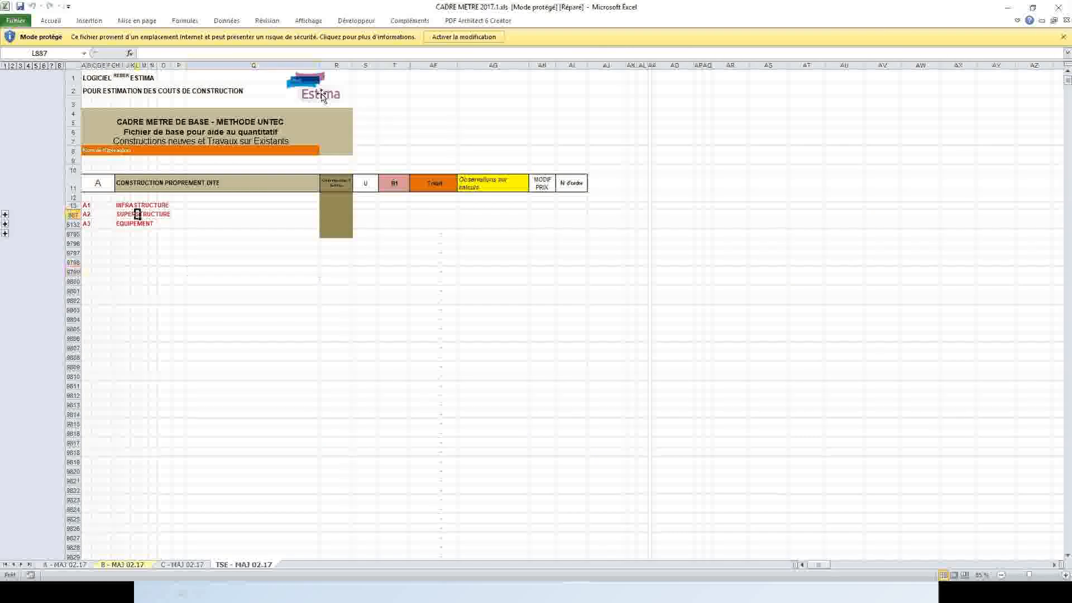
left_click(478, 39)
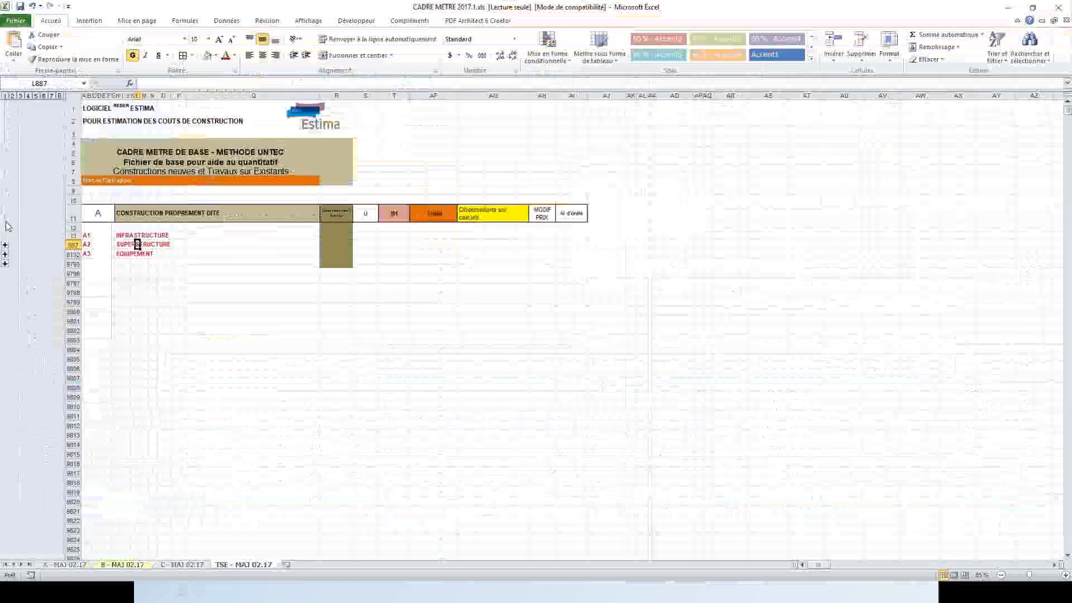
left_click(6, 245)
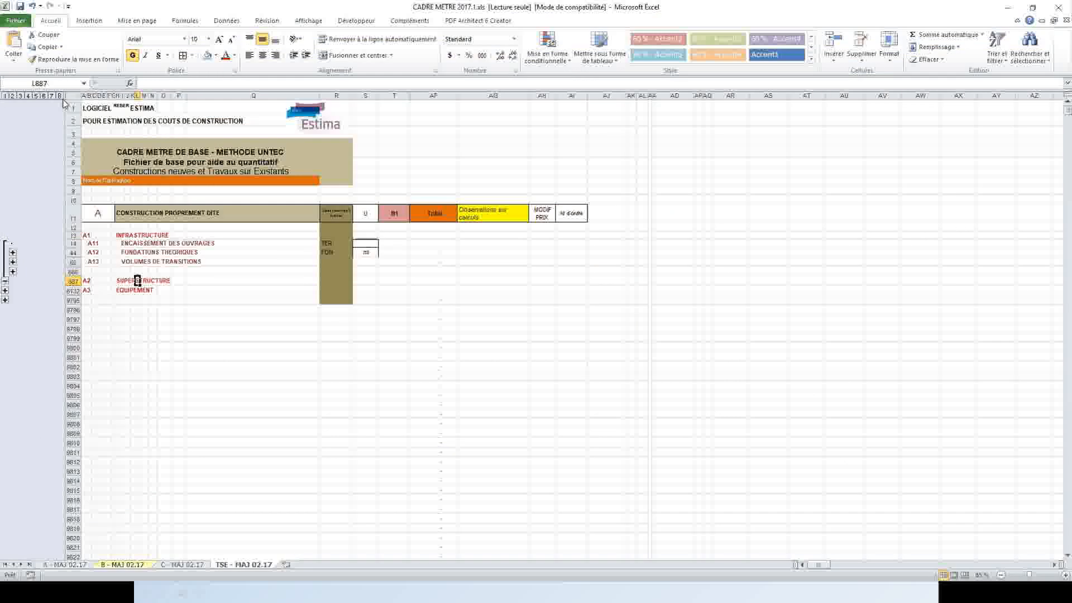
left_click(12, 254)
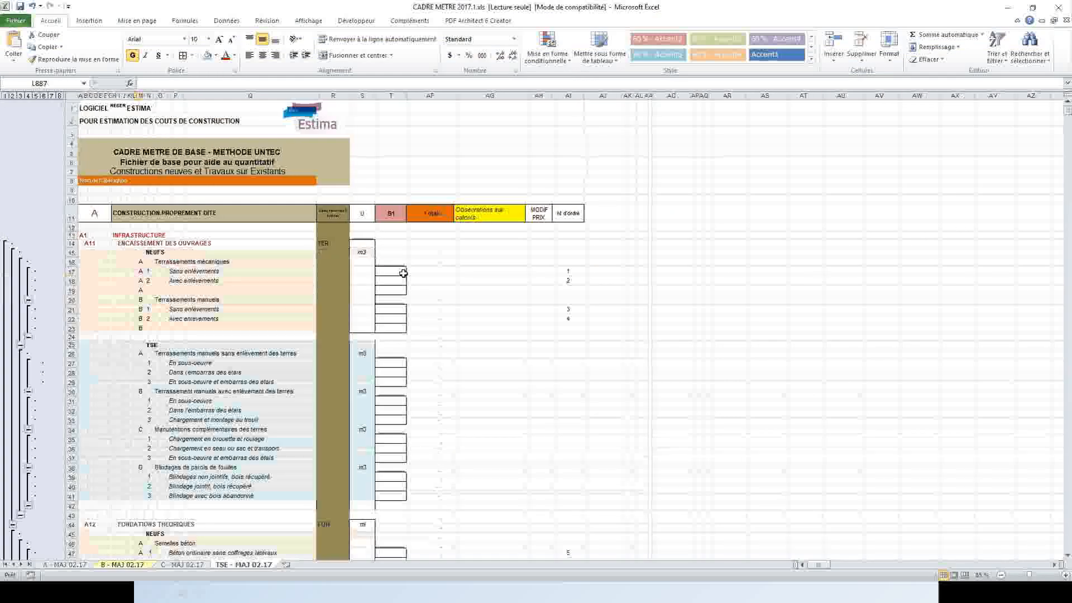
Examine the NEUFS and TSE articles and their units under functions A11, A12 and A13 in the TSE sheet
scroll(293, 310, "down", 5)
scroll(294, 311, "down", 10)
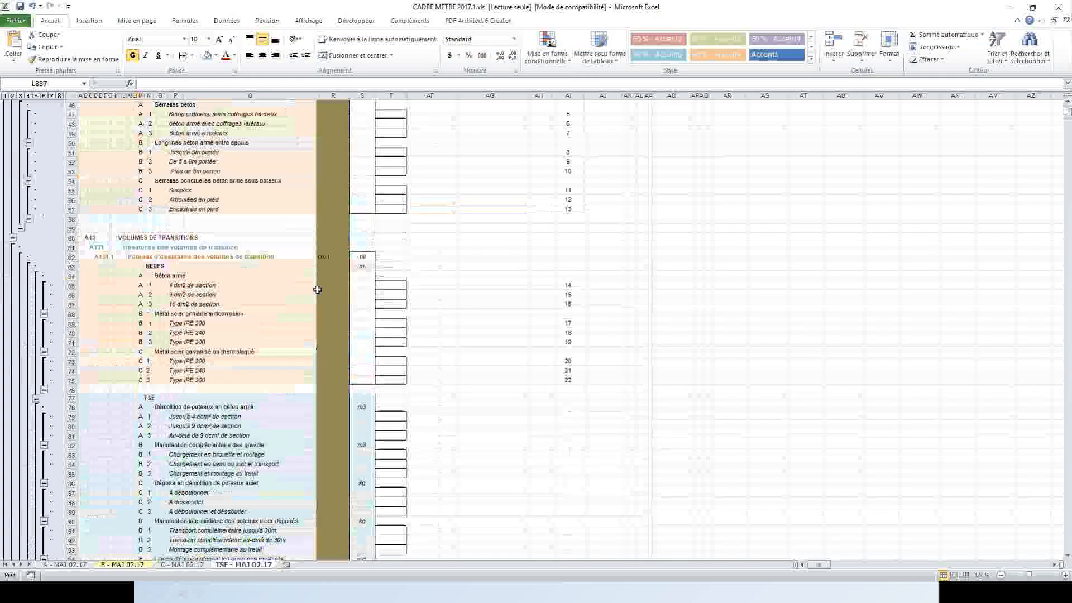
scroll(339, 293, "up", 13)
scroll(339, 292, "up", 2)
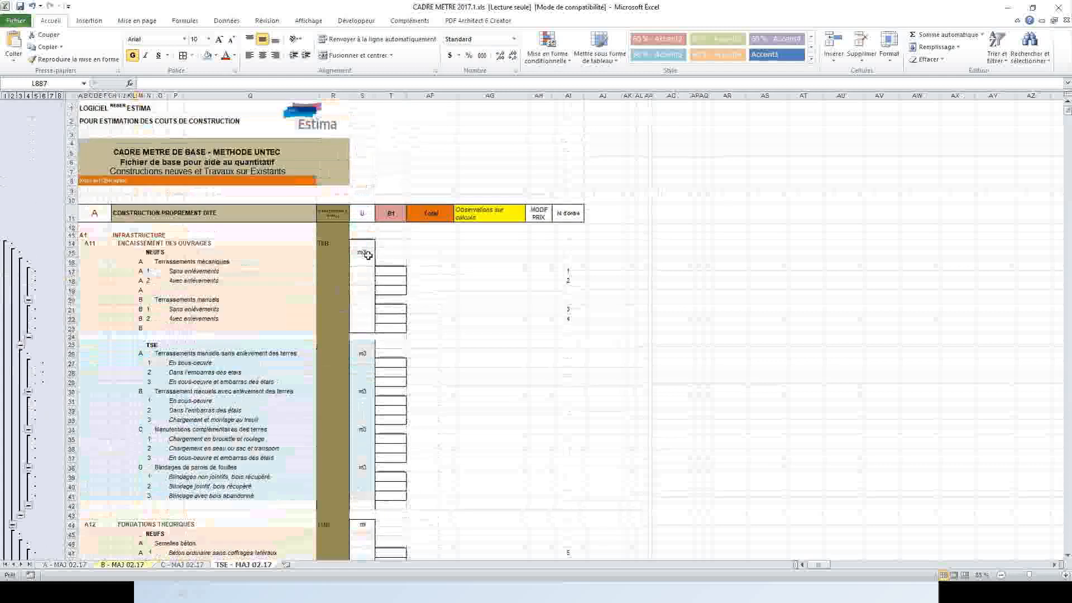
left_click(370, 271)
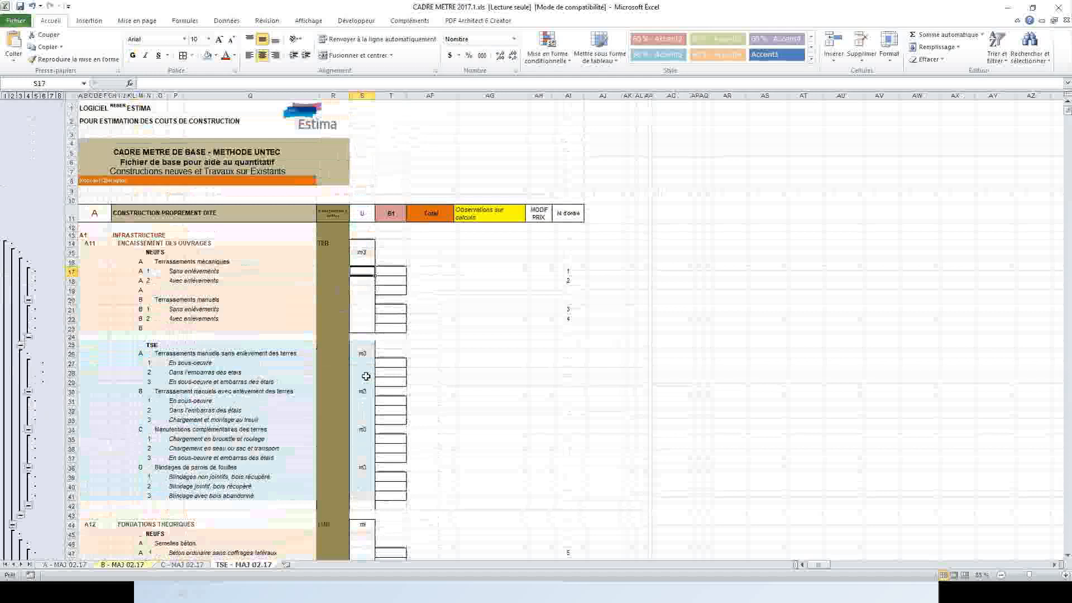
scroll(379, 299, "down", 8)
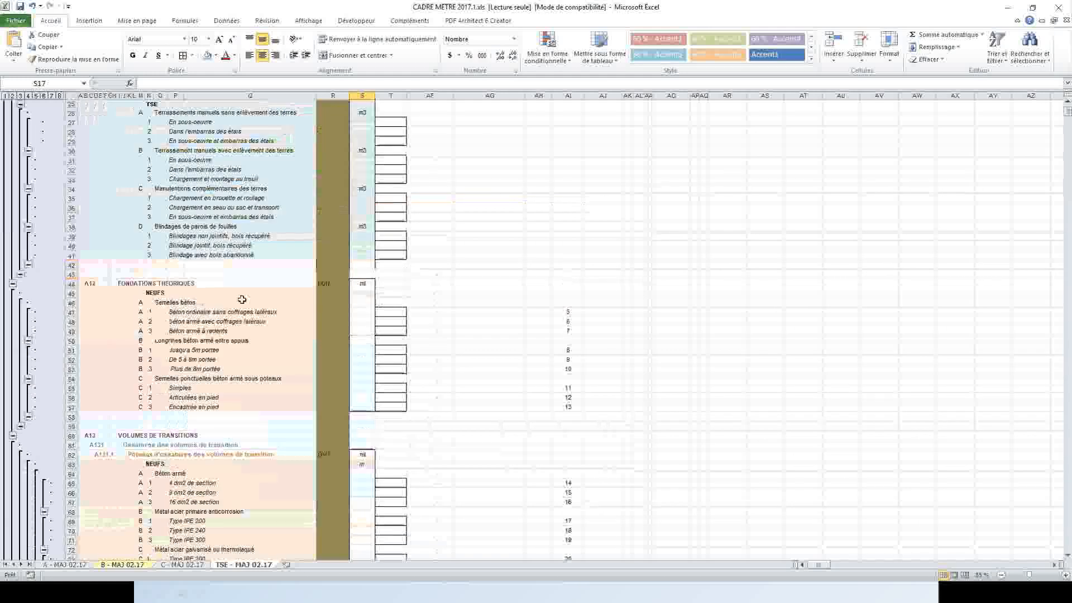
scroll(242, 300, "up", 7)
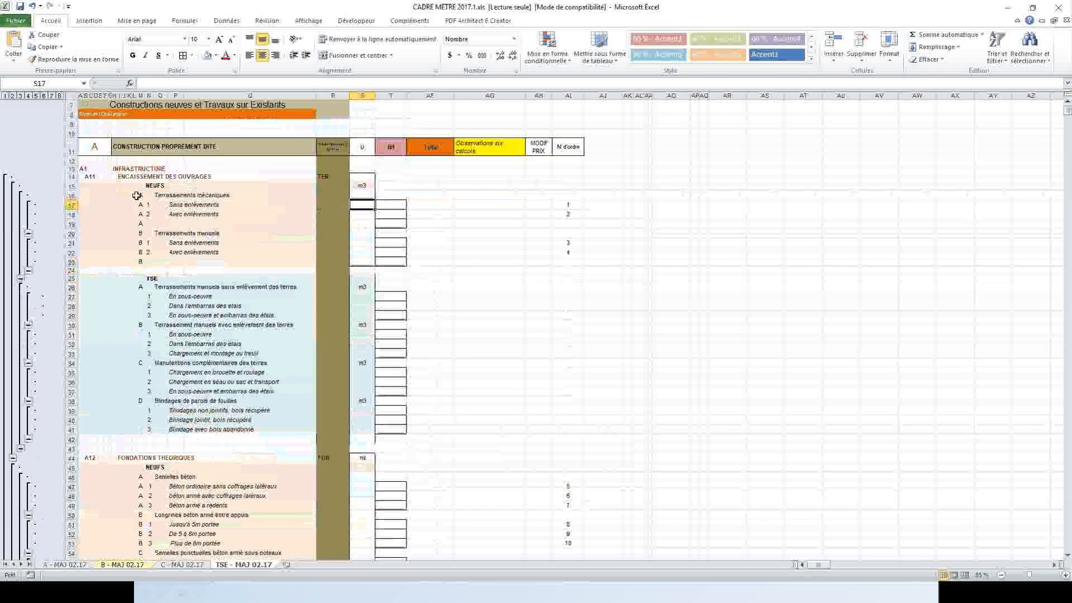
Look through the workbook's A, B and C sheets and return to the TSE - MAJ 02.17 sheet
left_click(61, 564)
left_click(114, 565)
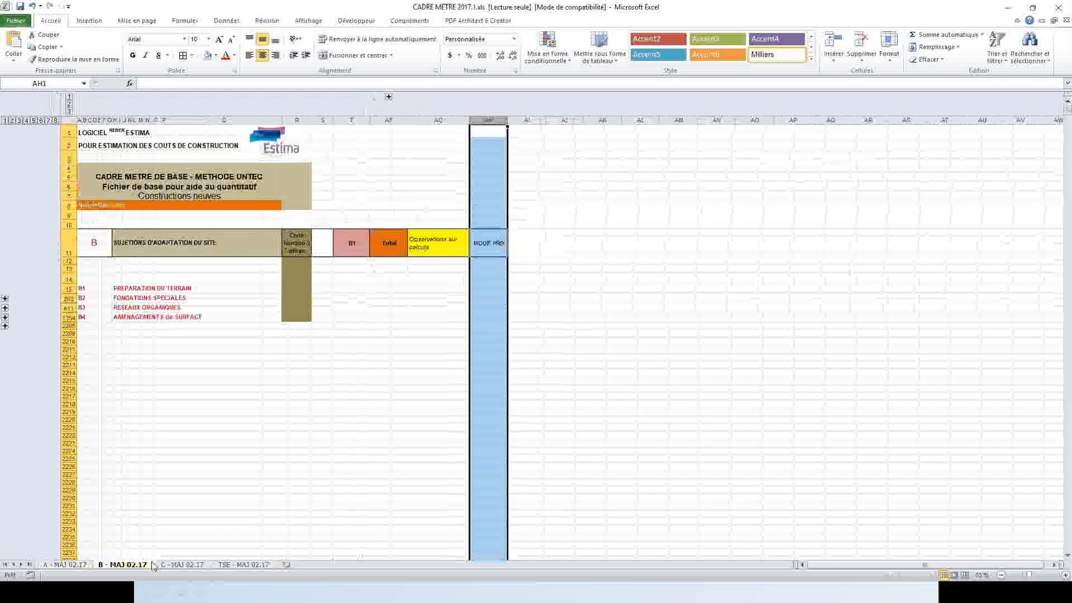
left_click(182, 565)
left_click(240, 565)
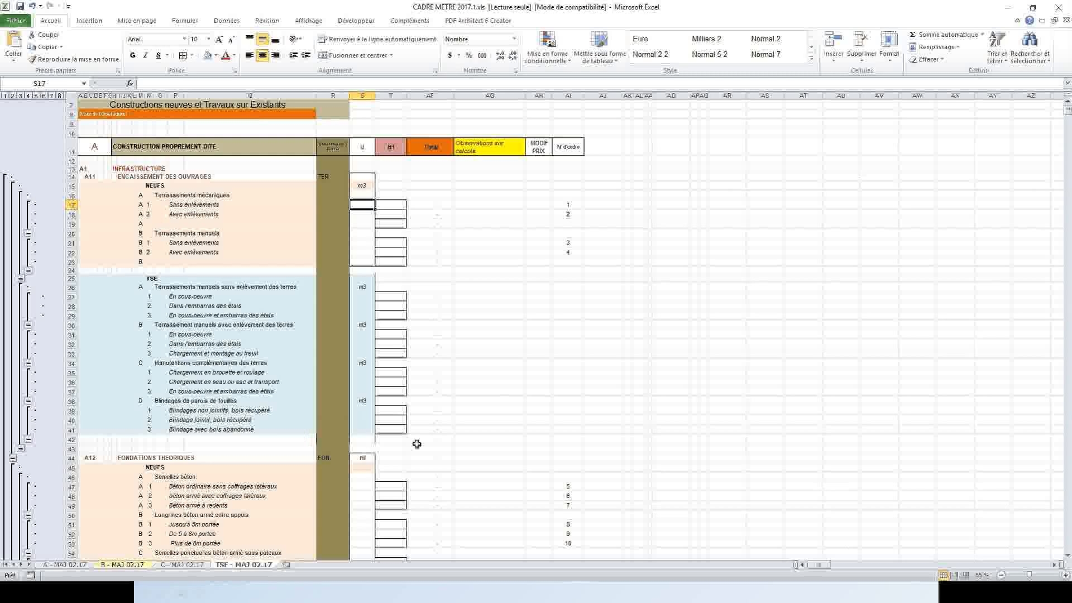
Switch to meTod, open function A11 Encaissement des ouvrages for entry and set it to works on existing structures (travaux sur existants)
key("alt+Tab")
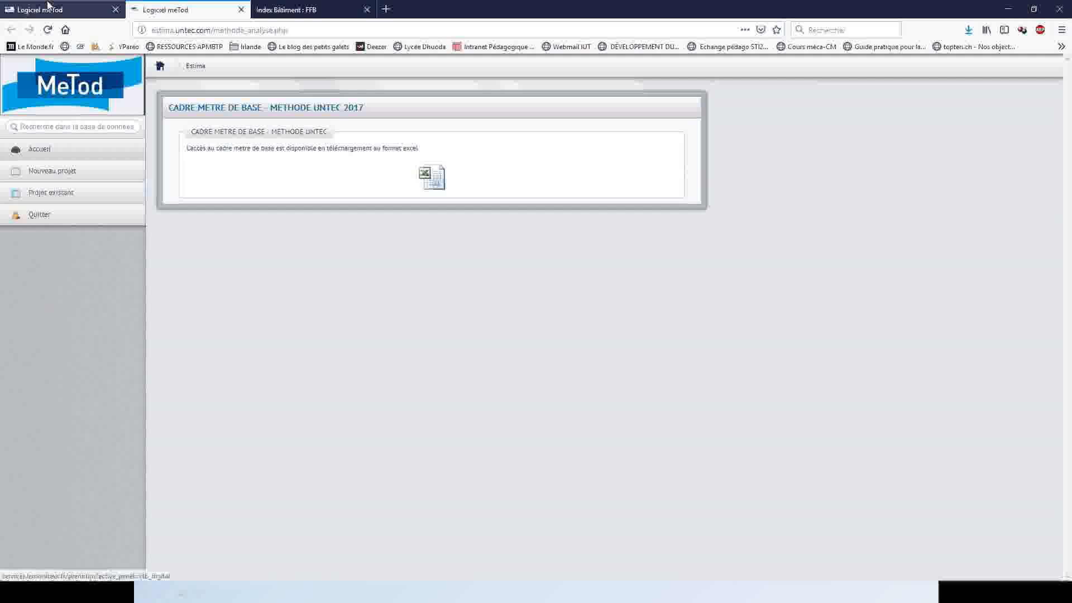
left_click(48, 7)
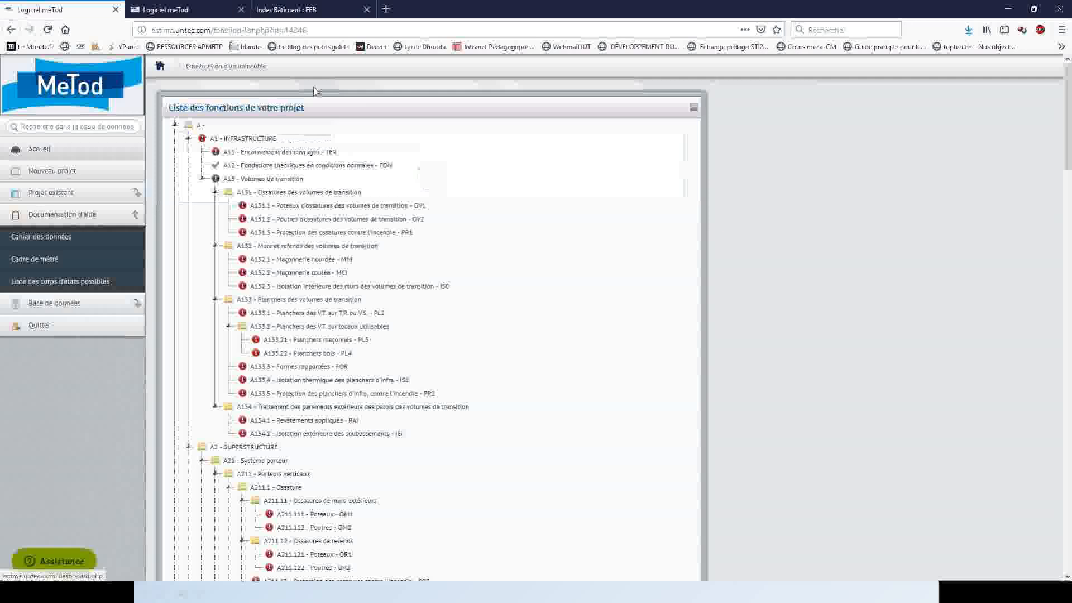
left_click(262, 166)
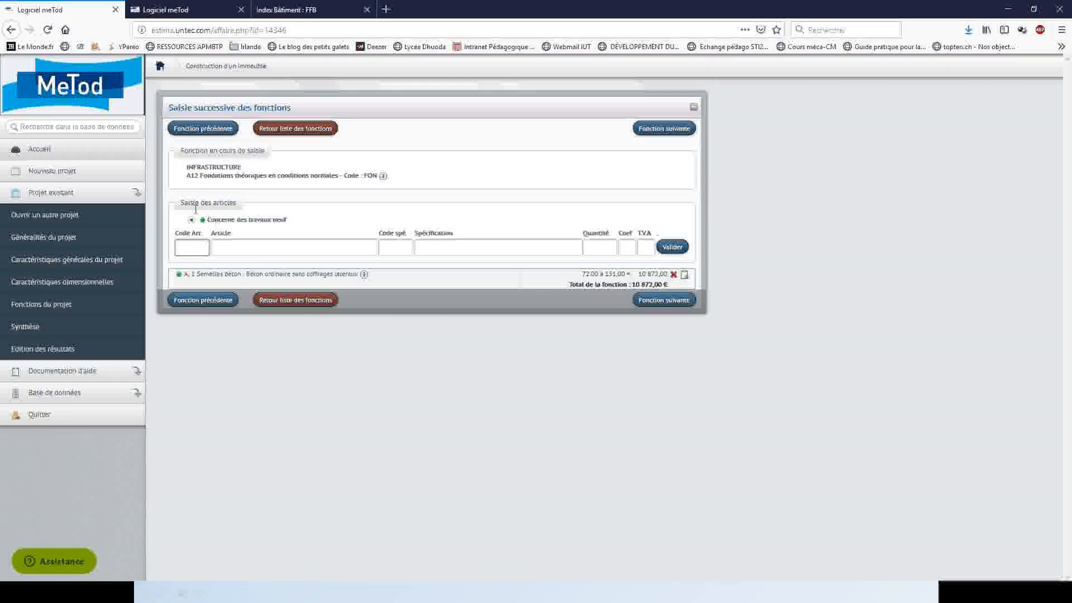
left_click(206, 133)
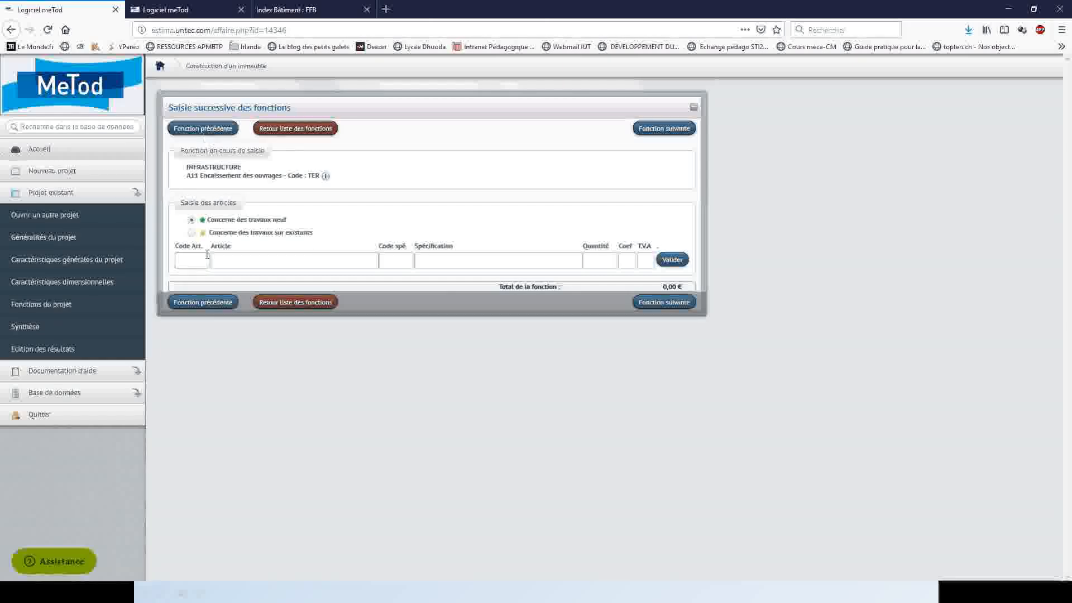
left_click(193, 232)
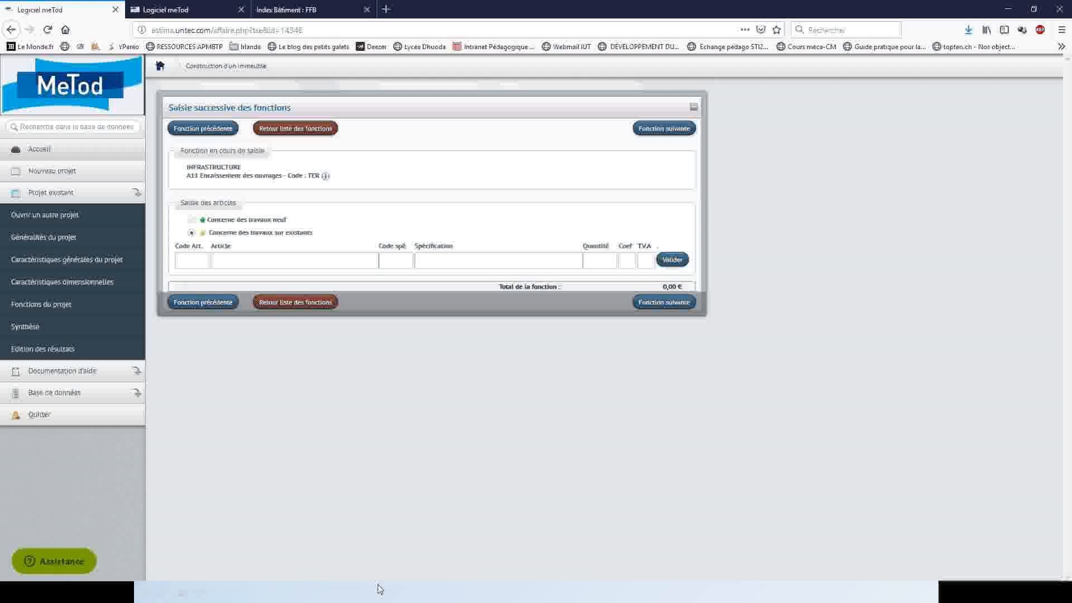
Switch to the CADRE METRE 2017.1 workbook to consult the articles for works on existing structures
key("alt+Tab")
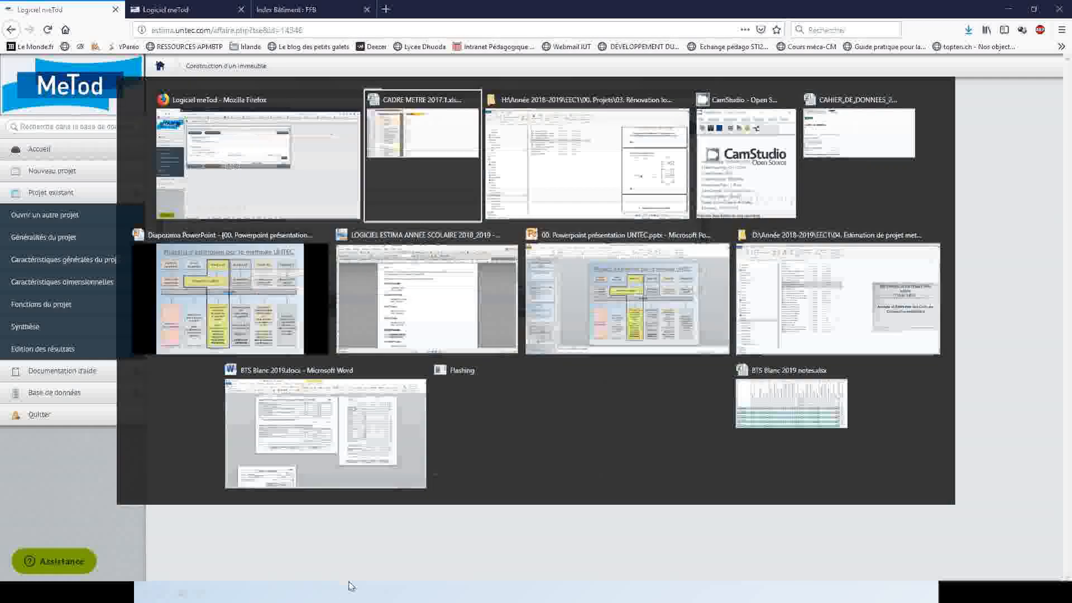